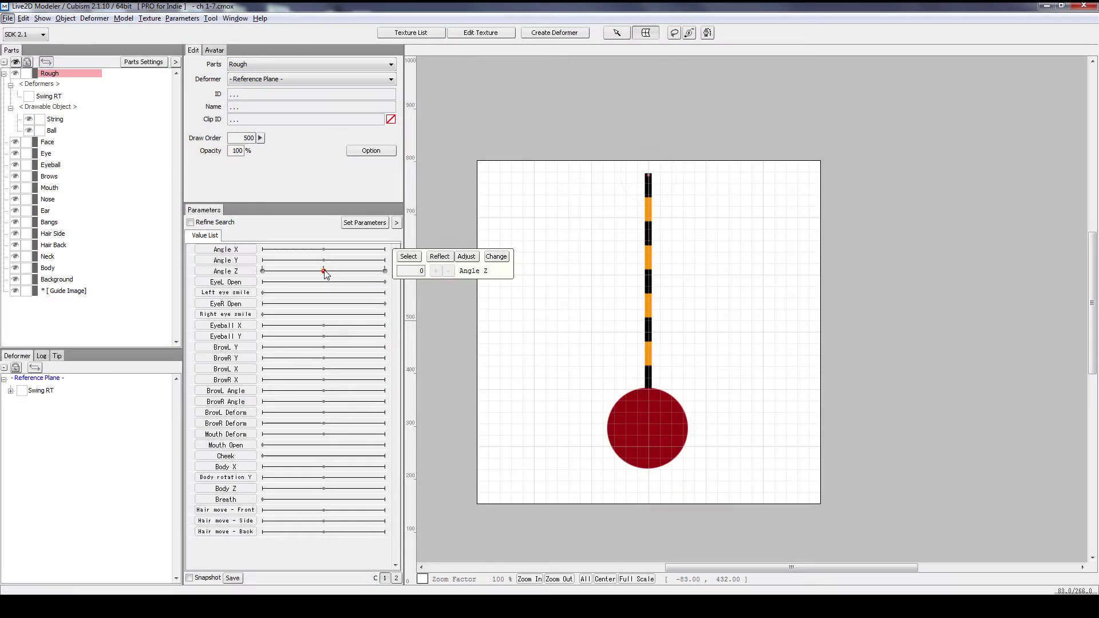
pyautogui.moveTo(325, 273)
pyautogui.mouseDown()
pyautogui.moveTo(278, 273)
pyautogui.moveTo(366, 286)
pyautogui.moveTo(288, 291)
pyautogui.moveTo(362, 296)
pyautogui.moveTo(257, 280)
pyautogui.moveTo(343, 284)
pyautogui.moveTo(328, 274)
pyautogui.mouseUp()
pyautogui.rightClick(328, 274)
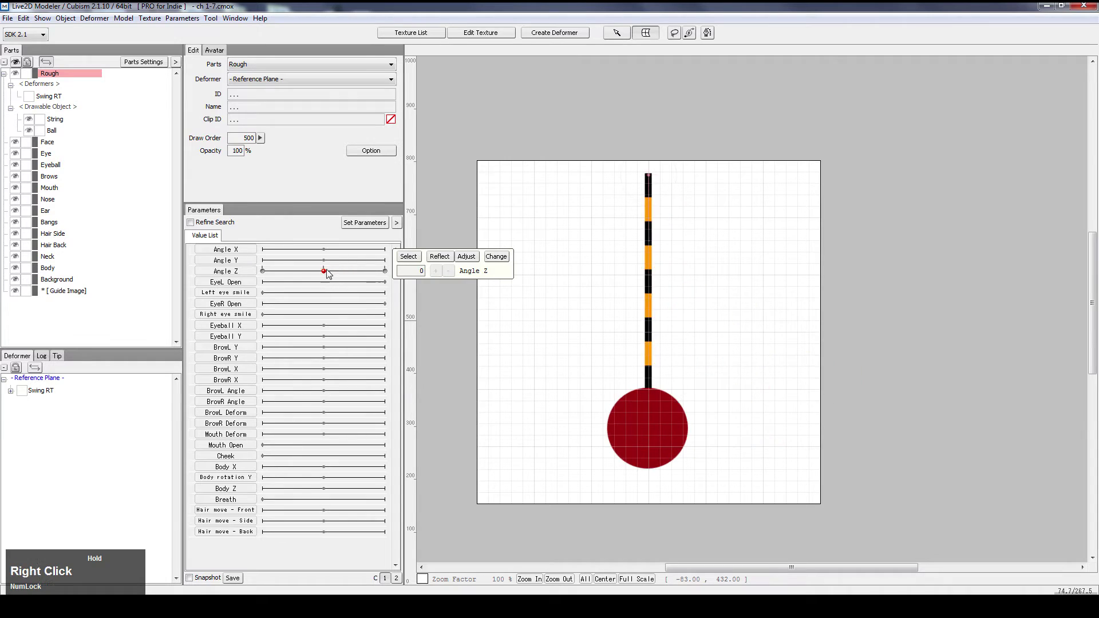
# Delete the existing String and Ball objects and the Swing RT deformer from the Rough part
pyautogui.click(74, 121)
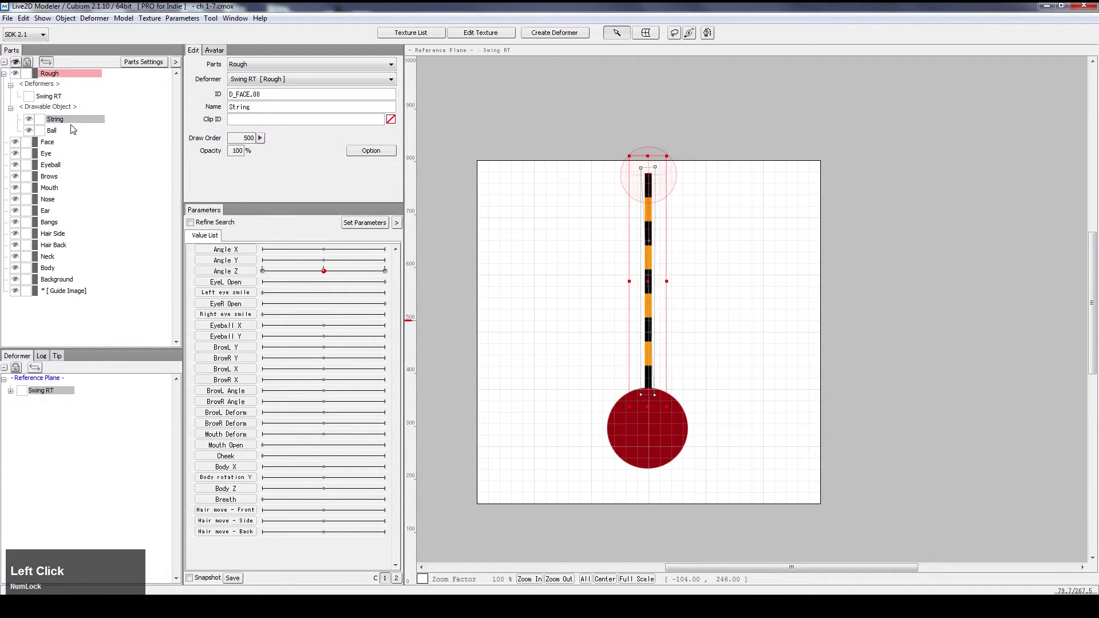
pyautogui.press('Delete')
pyautogui.click(55, 119)
pyautogui.press('Delete')
pyautogui.click(48, 97)
pyautogui.press('Delete')
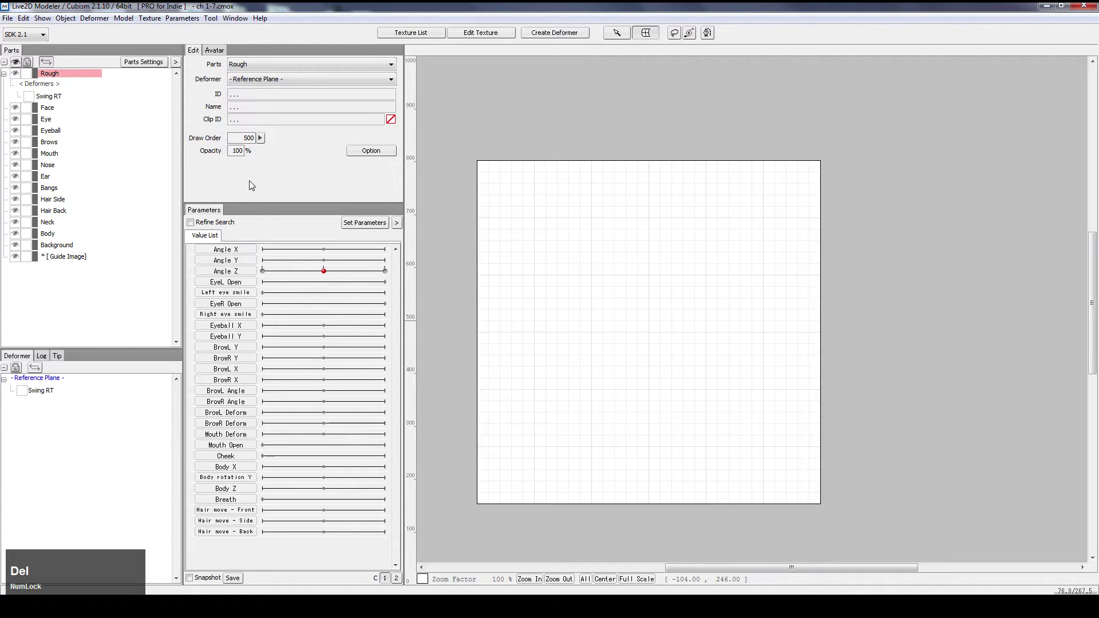
pyautogui.click(56, 77)
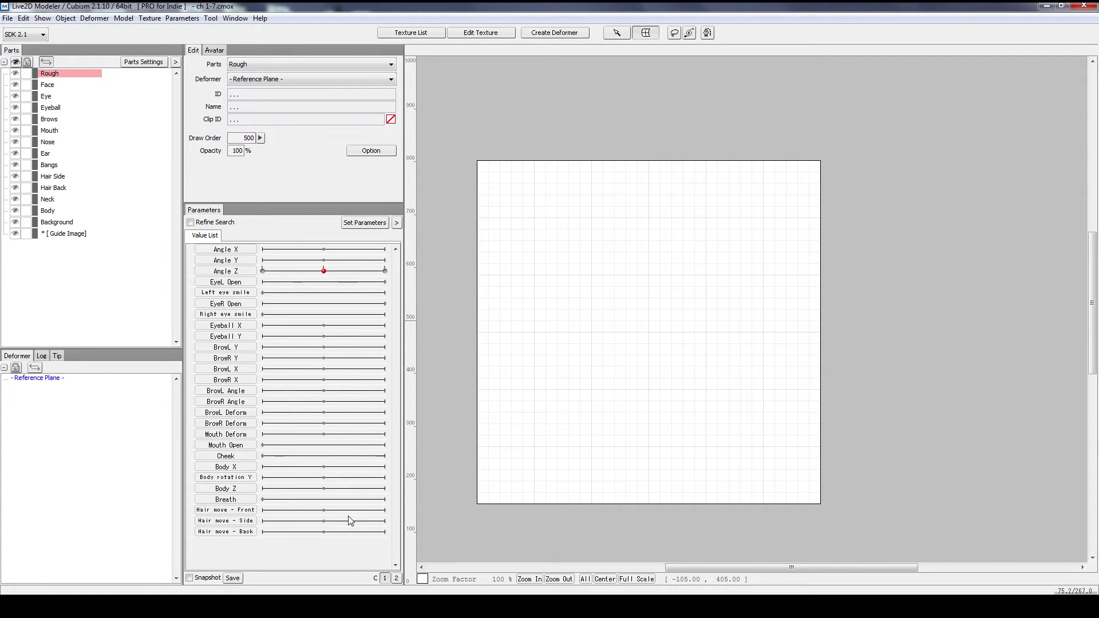
# Import the image 1-7 source.png from the ch 1 - 7 folder as a texture for modeling
pyautogui.click(361, 606)
pyautogui.click(297, 525)
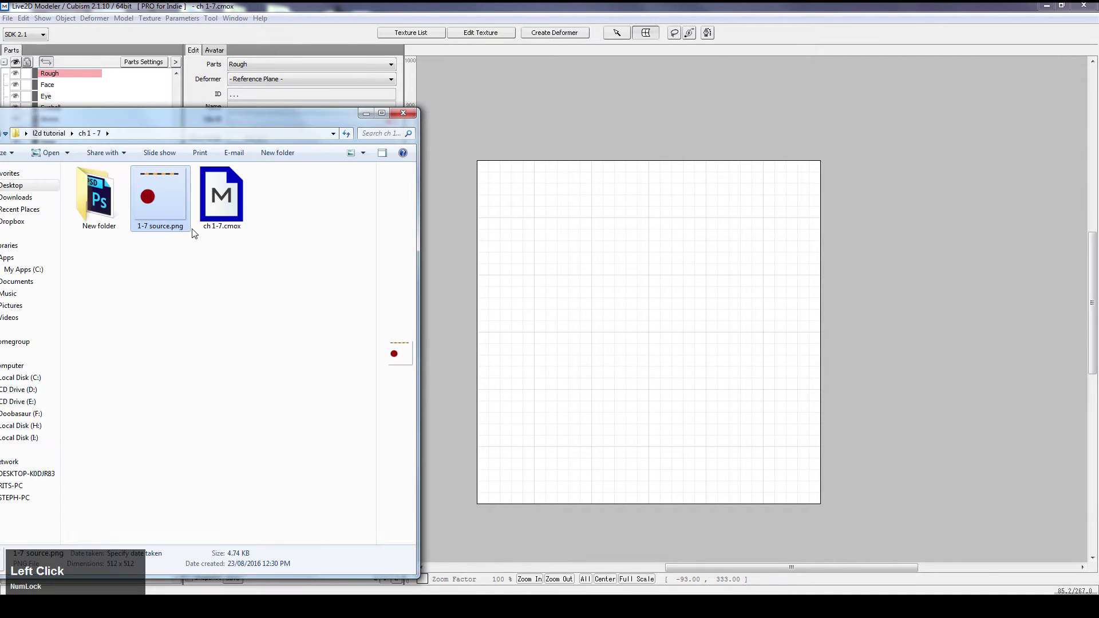
pyautogui.moveTo(160, 197); pyautogui.dragTo(624, 293)
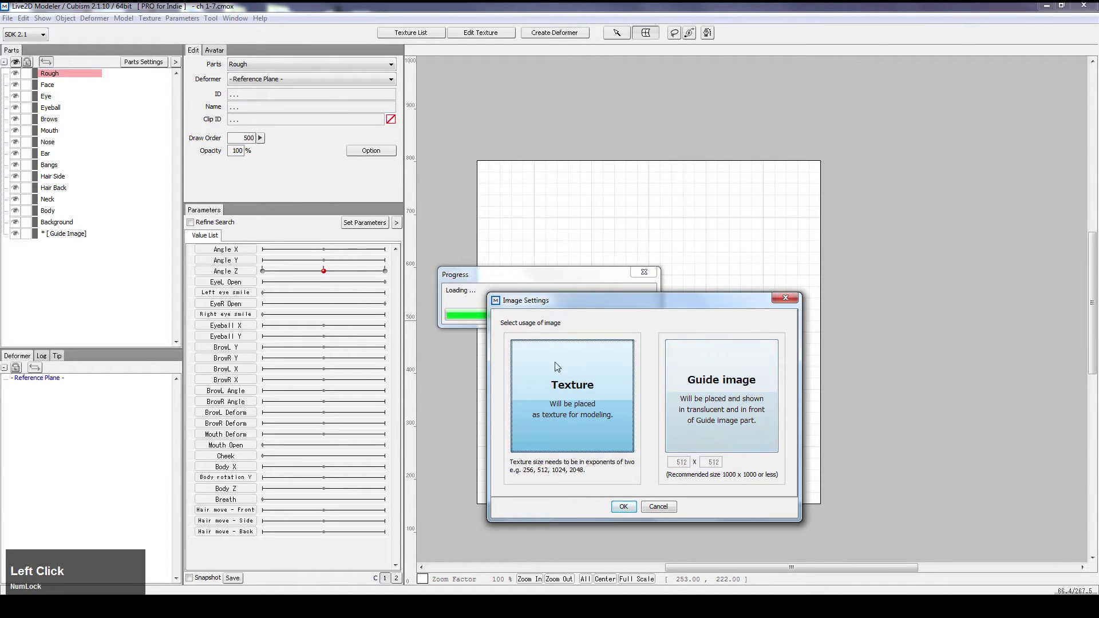
pyautogui.click(598, 409)
pyautogui.click(623, 507)
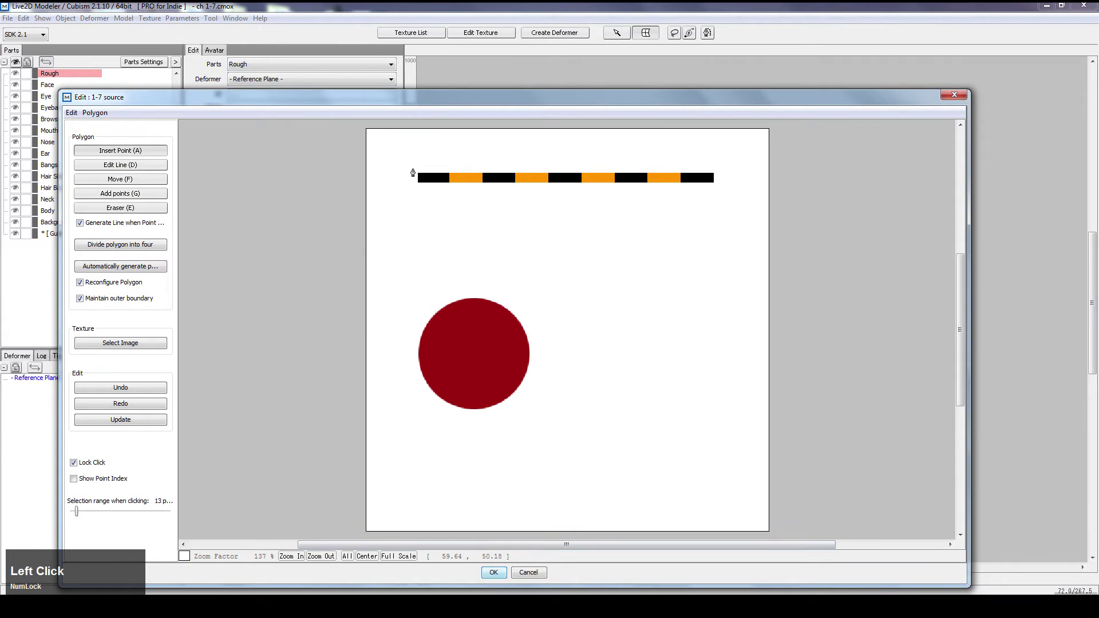
# Outline the striped bar in the texture with a closed four-point polygon split by a diagonal, and accept the mesh
pyautogui.click(724, 186)
pyautogui.click(725, 167)
pyautogui.click(413, 168)
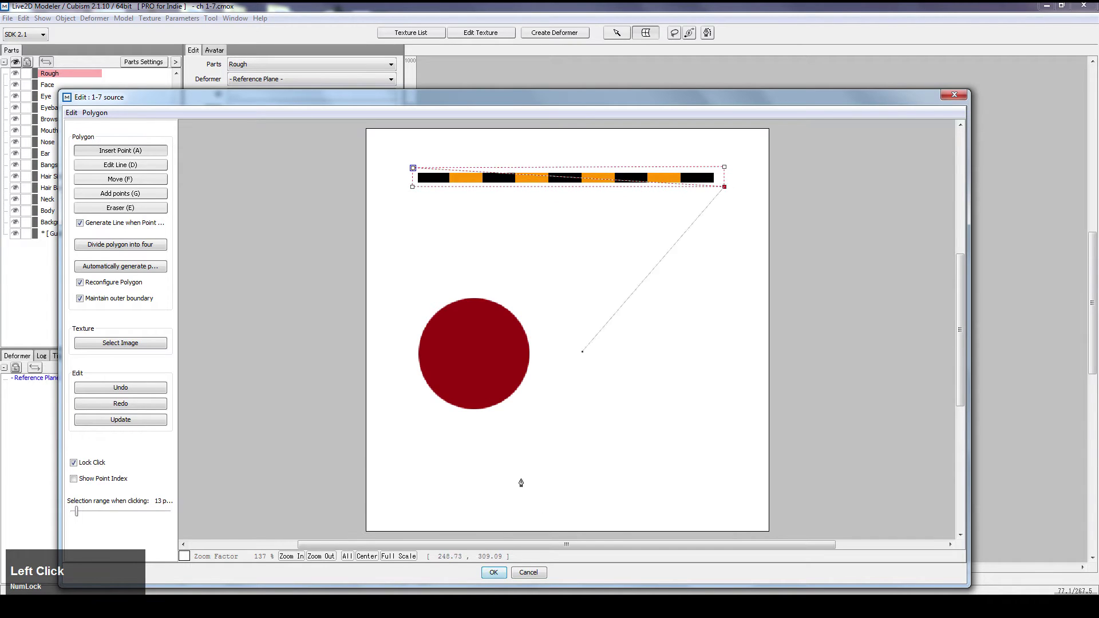
pyautogui.click(493, 573)
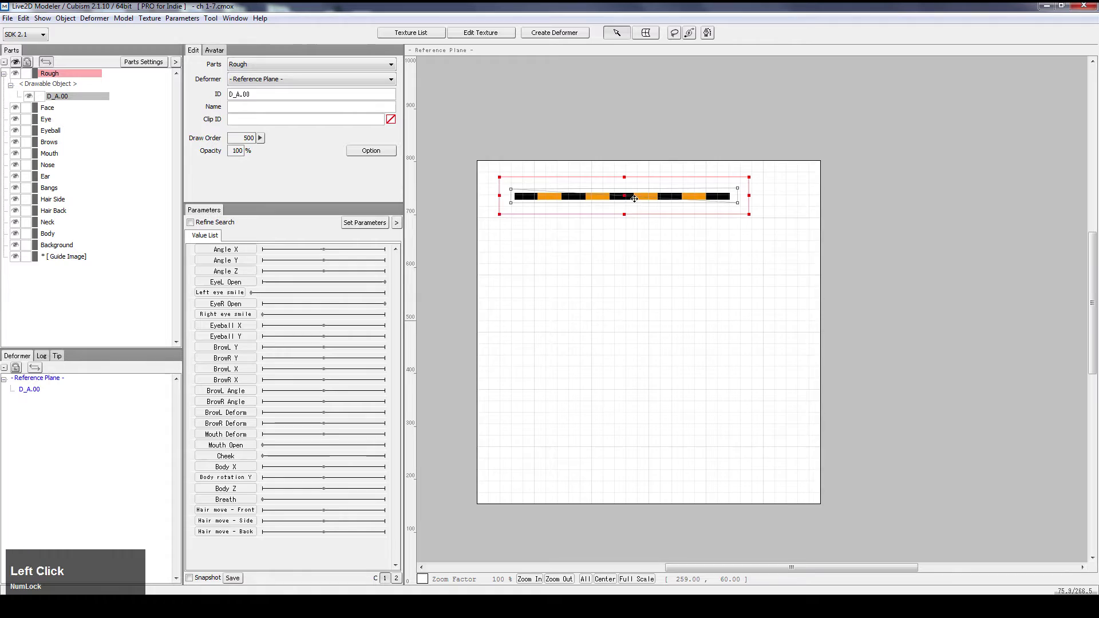
# Move the striped bar to the horizontal centre of the canvas's upper part and name it string
pyautogui.moveTo(626, 194); pyautogui.dragTo(650, 242)
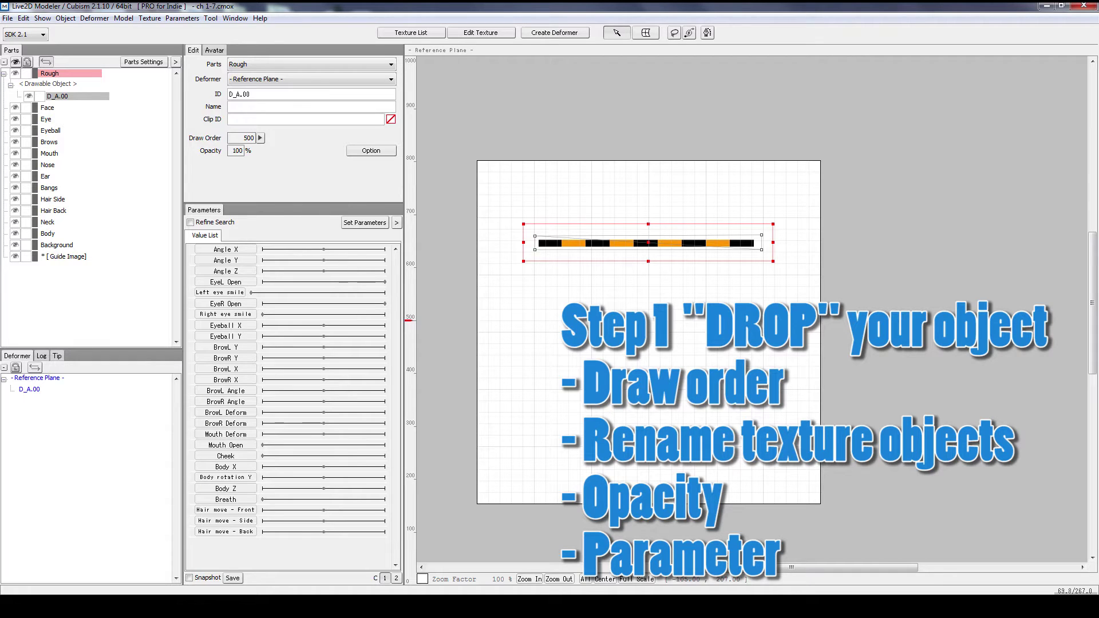
pyautogui.click(251, 107)
pyautogui.write('string')
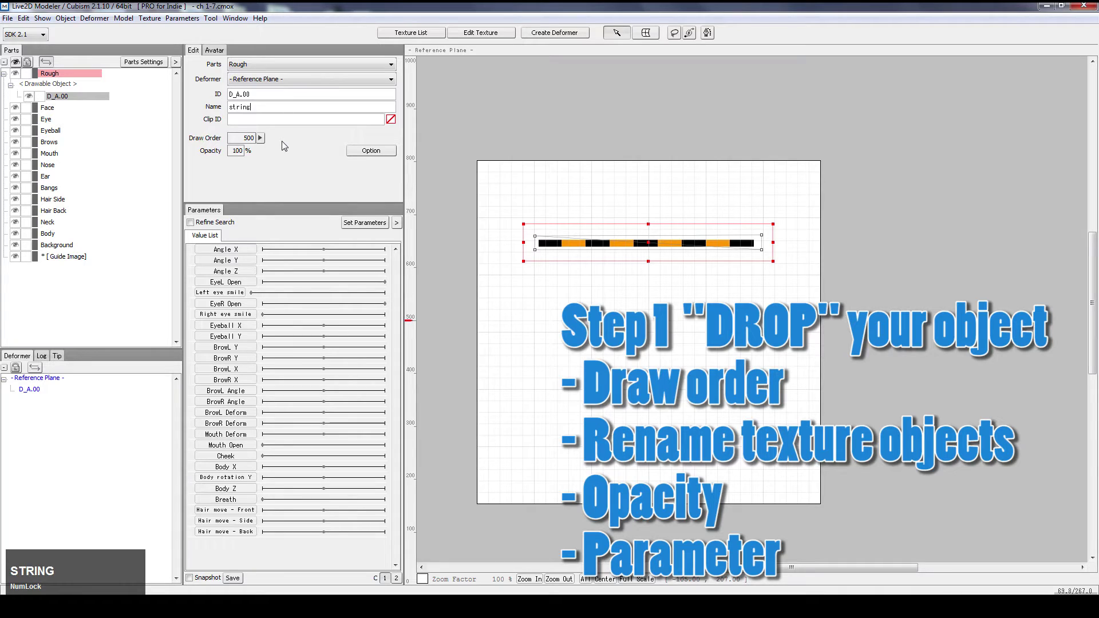
pyautogui.press('Return')
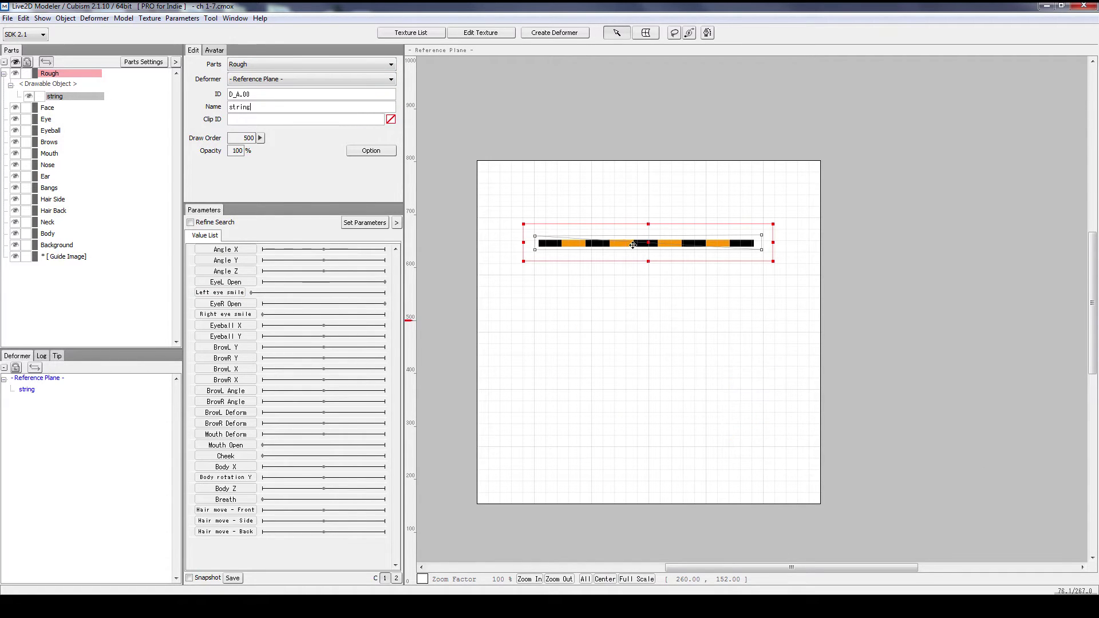
# Add the red circle from the 1-7 source texture as a new object, outlined with a four-point polygon split by a diagonal
pyautogui.click(422, 57)
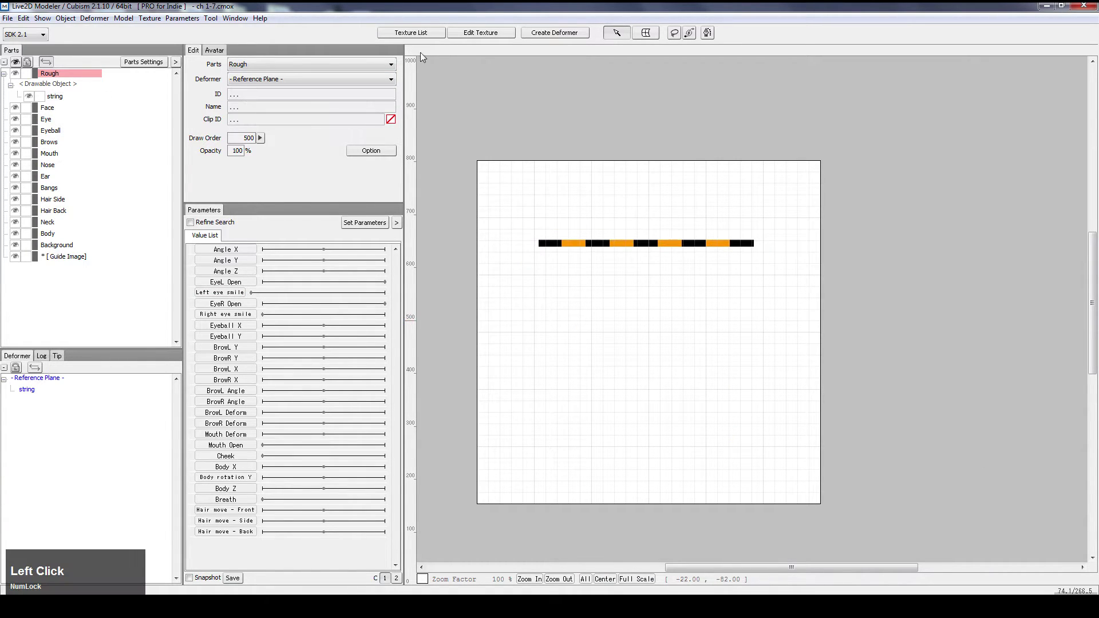
pyautogui.click(420, 34)
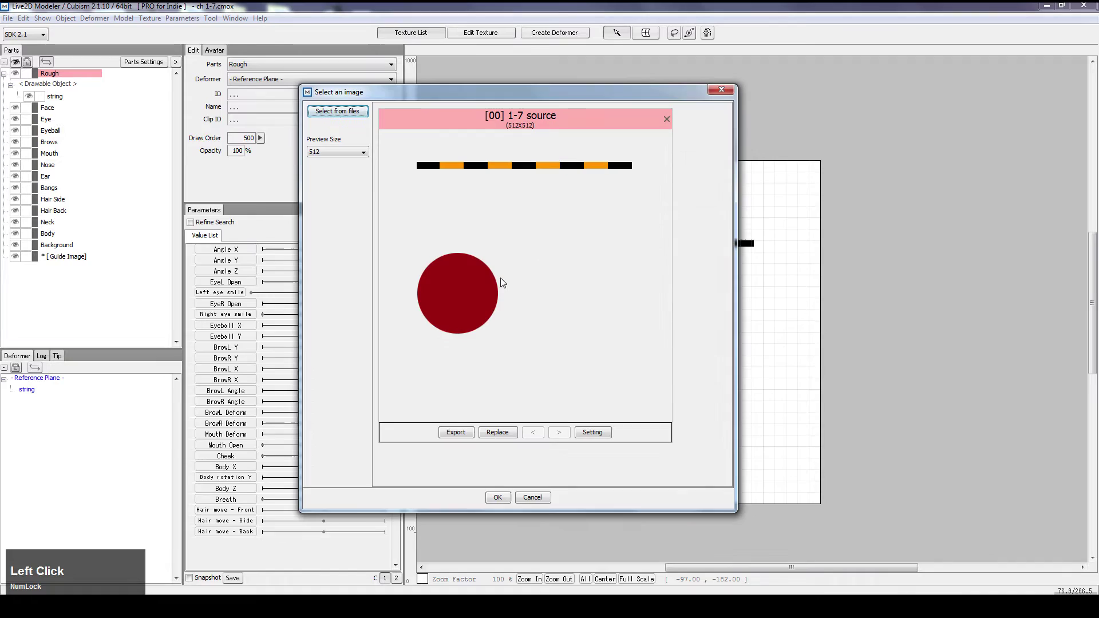
pyautogui.doubleClick(502, 282)
pyautogui.click(406, 291)
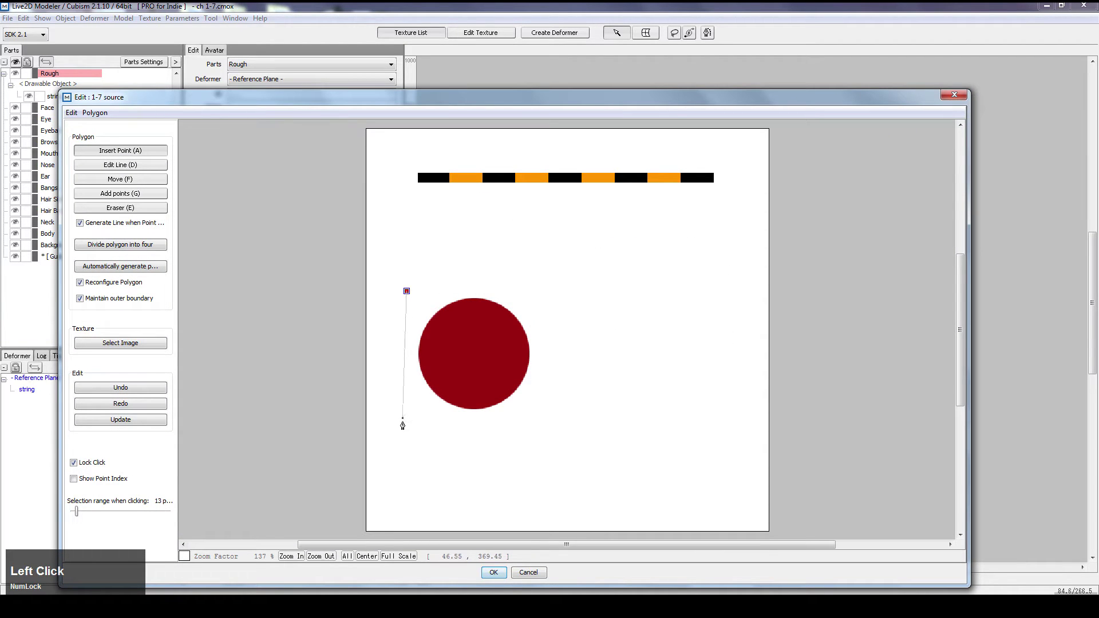
pyautogui.click(405, 412)
pyautogui.click(538, 414)
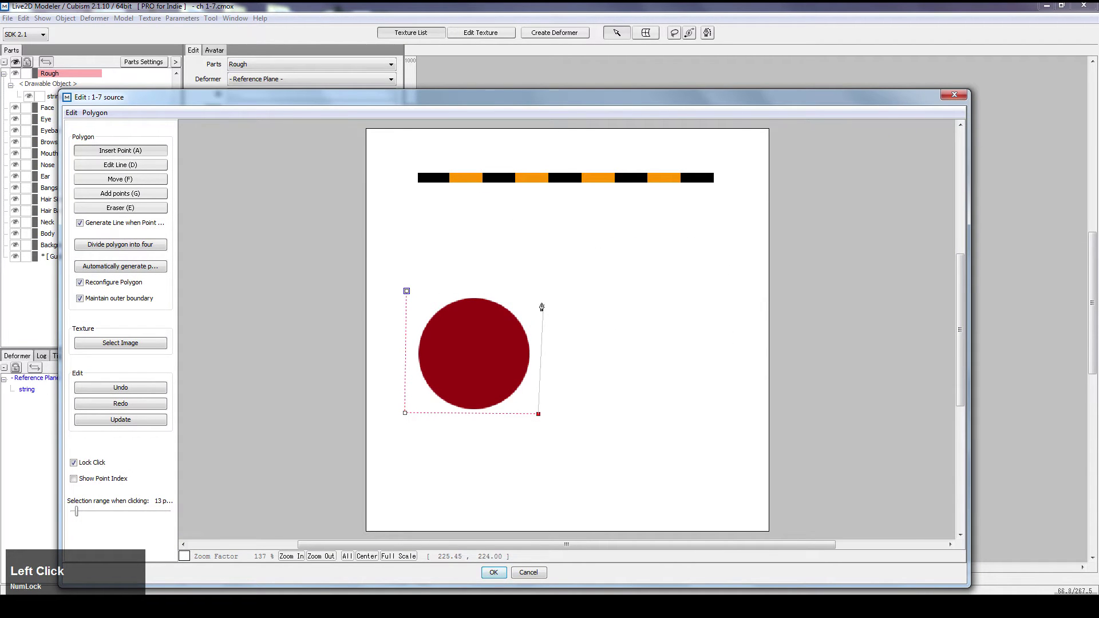
pyautogui.click(541, 290)
pyautogui.click(406, 293)
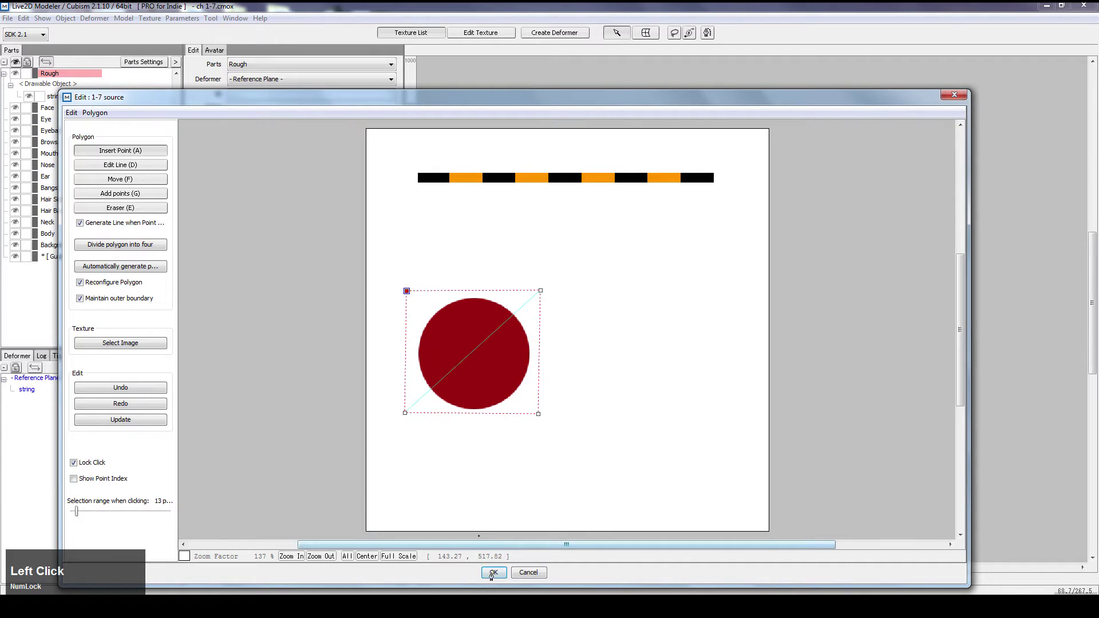
pyautogui.click(539, 414)
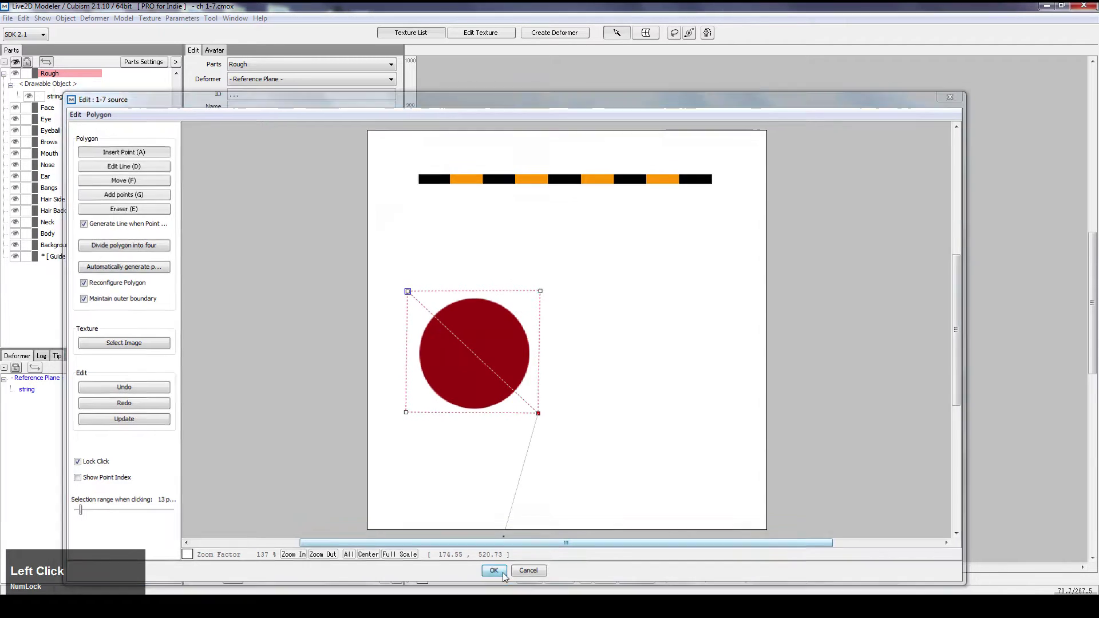
pyautogui.click(494, 572)
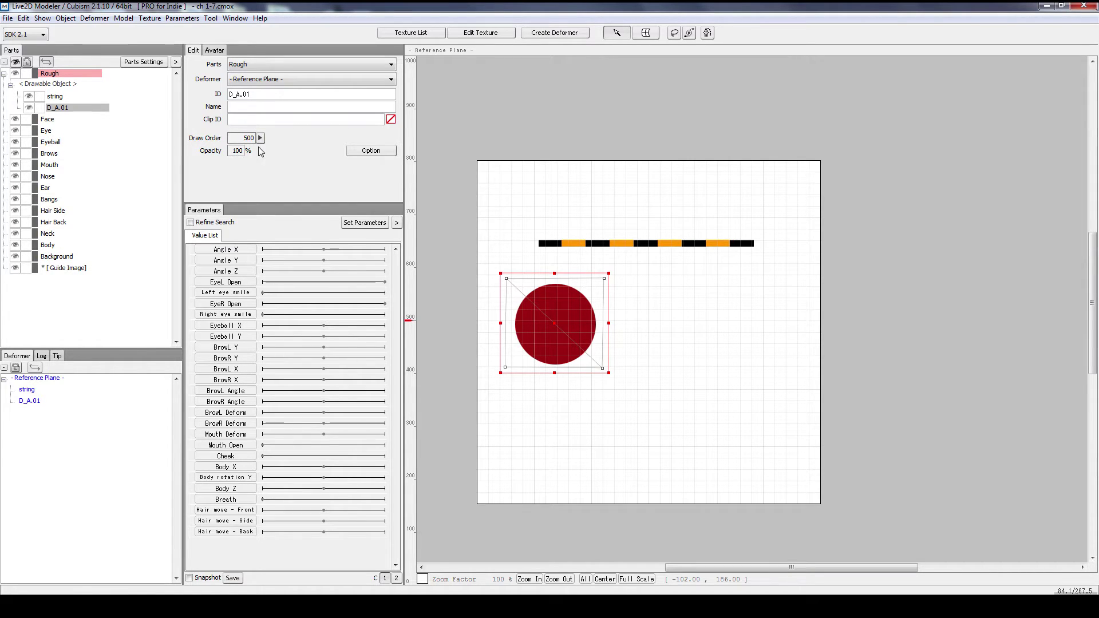
# Name the red circle Ball and move it to the lower centre of the canvas
pyautogui.click(310, 107)
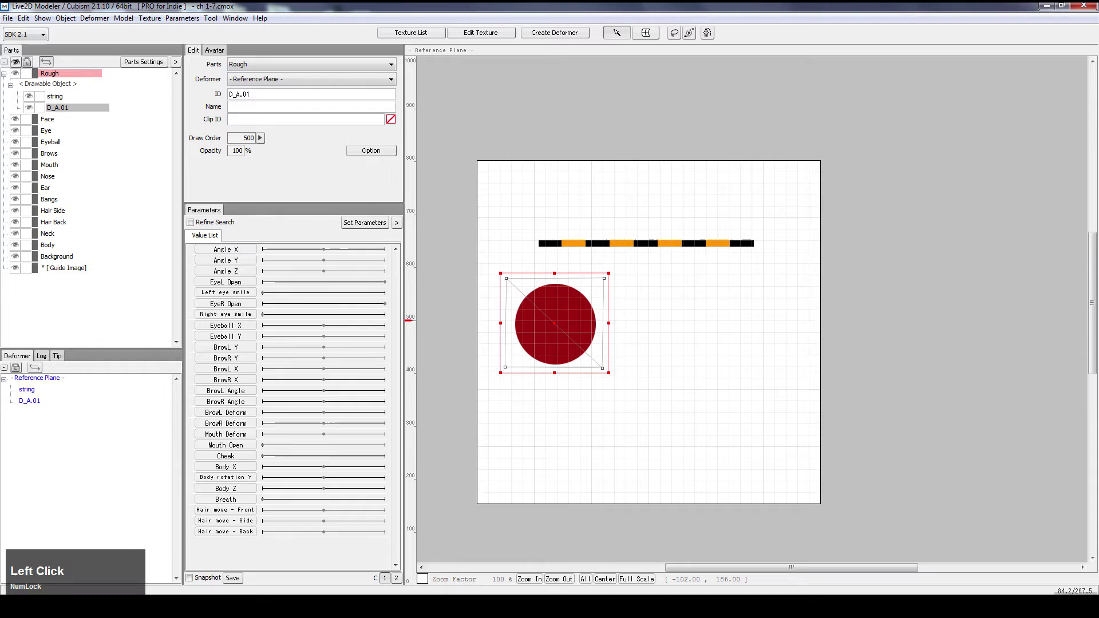
pyautogui.write('Ball')
pyautogui.press('Return')
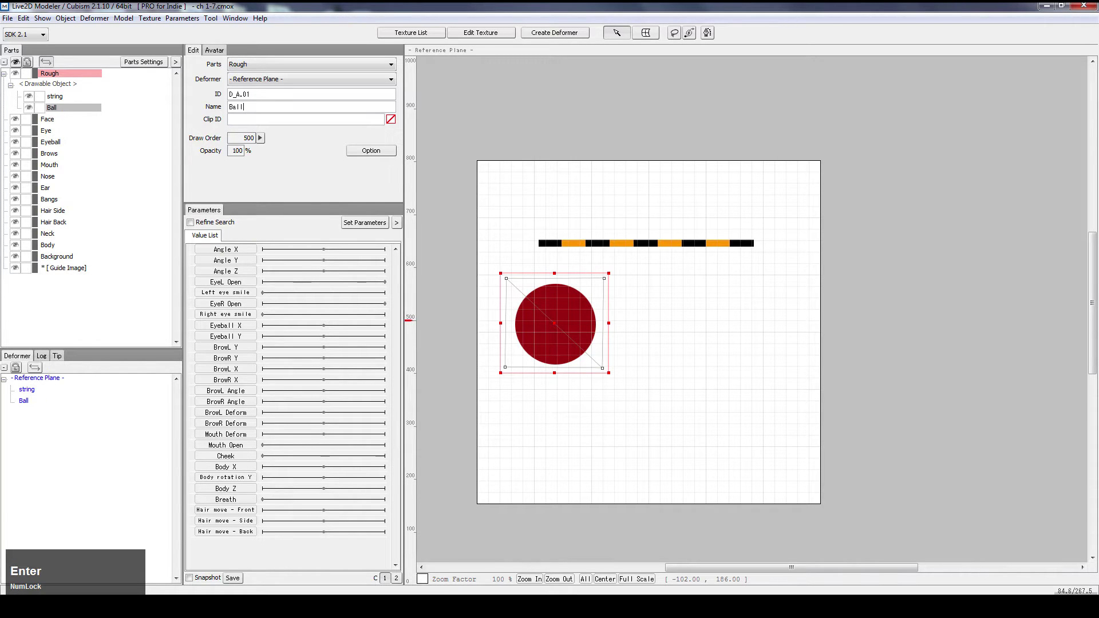
pyautogui.moveTo(554, 324); pyautogui.dragTo(649, 451)
# Rotate the string upright and position it on the canvas's vertical centre line so its lower end meets the top of the ball
pyautogui.click(651, 243)
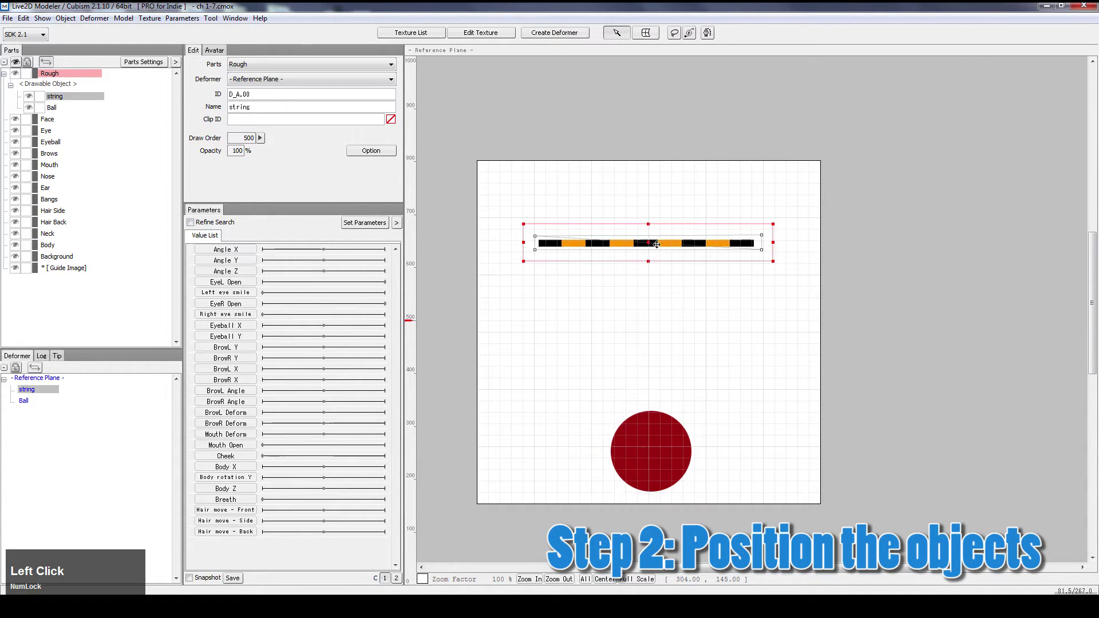
pyautogui.moveTo(776, 220); pyautogui.dragTo(626, 105)
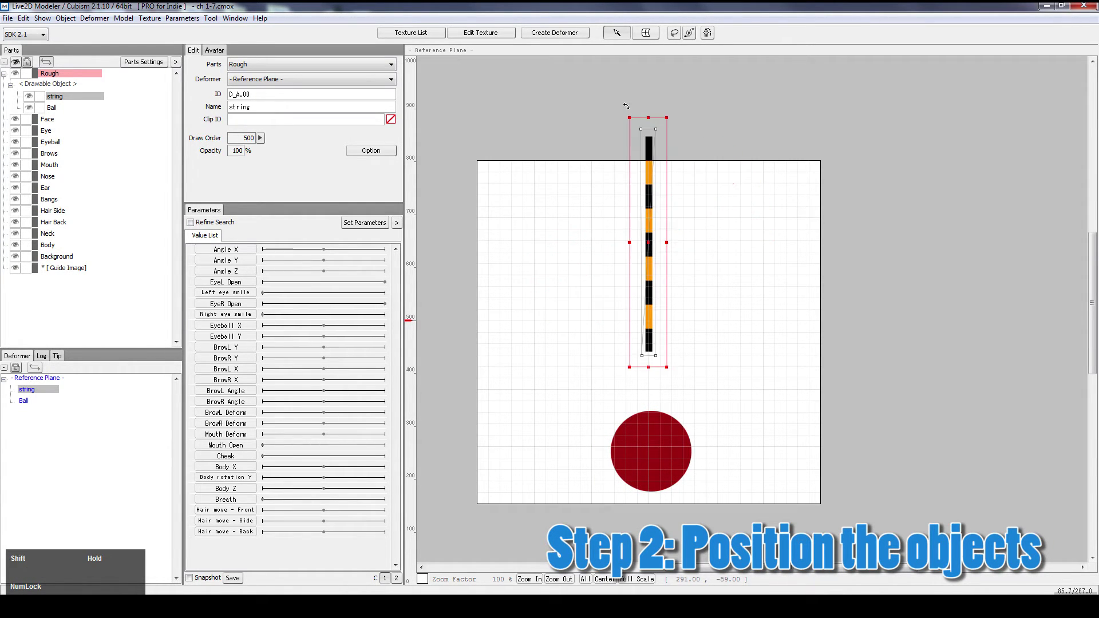
pyautogui.moveTo(666, 159); pyautogui.dragTo(665, 159)
pyautogui.moveTo(649, 242); pyautogui.dragTo(648, 289)
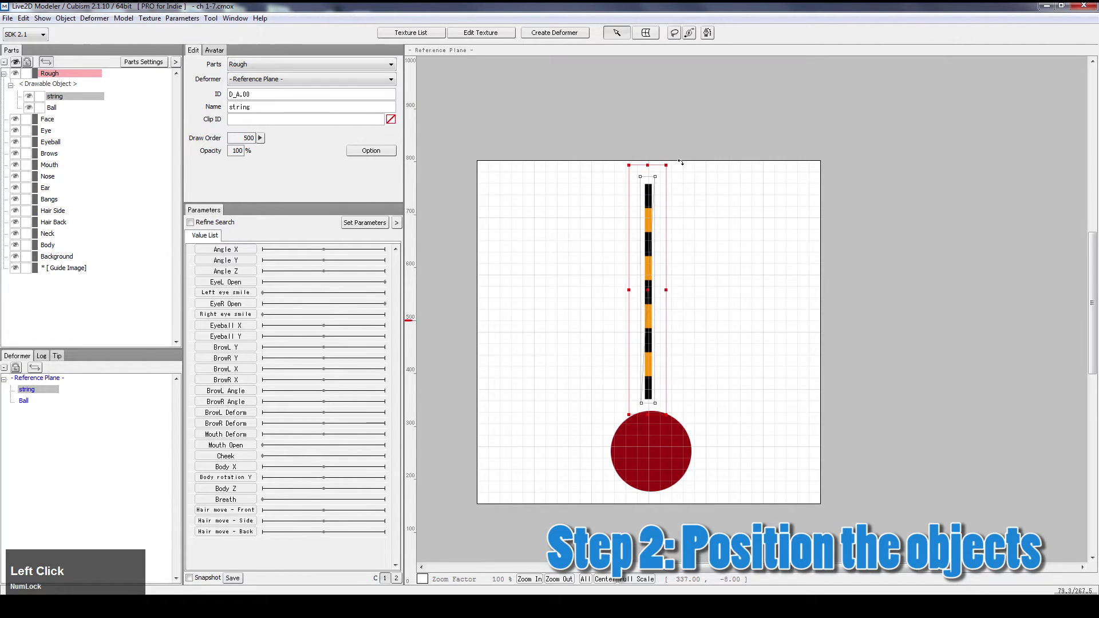
pyautogui.moveTo(681, 163)
pyautogui.mouseDown()
pyautogui.moveTo(658, 117)
pyautogui.moveTo(677, 117)
pyautogui.moveTo(659, 114)
pyautogui.moveTo(668, 101)
pyautogui.moveTo(679, 109)
pyautogui.moveTo(474, 139)
pyautogui.moveTo(700, 140)
pyautogui.moveTo(857, 204)
pyautogui.moveTo(515, 149)
pyautogui.moveTo(682, 132)
pyautogui.moveTo(677, 145)
pyautogui.mouseUp()
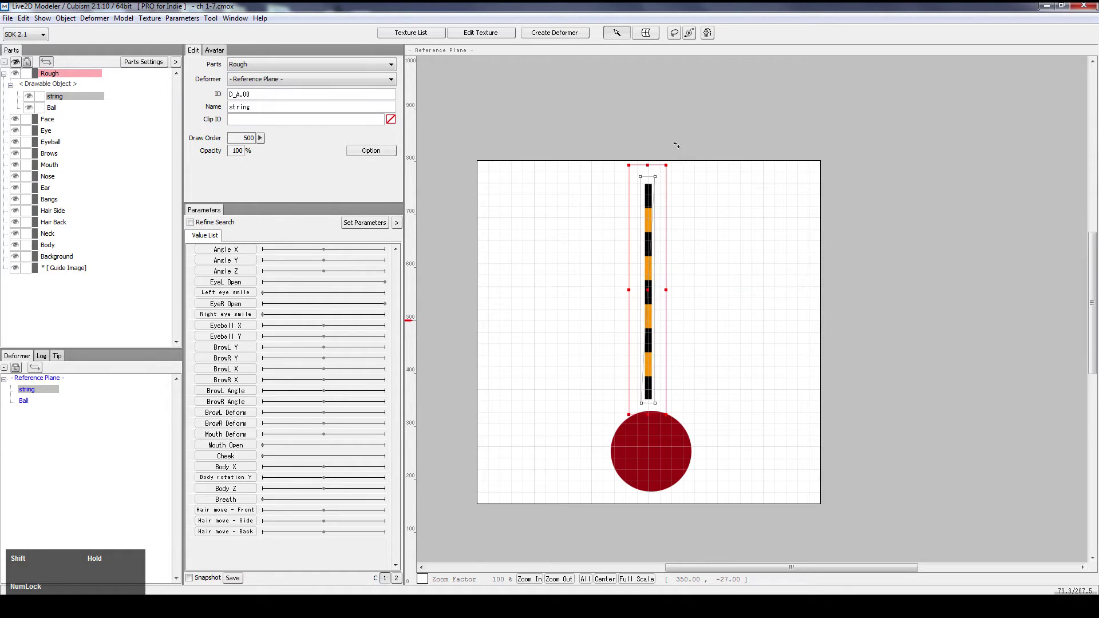
pyautogui.moveTo(649, 292); pyautogui.dragTo(647, 298)
pyautogui.scroll(2, 656, 309)
pyautogui.scroll(-1, 754, 263)
pyautogui.click(766, 263)
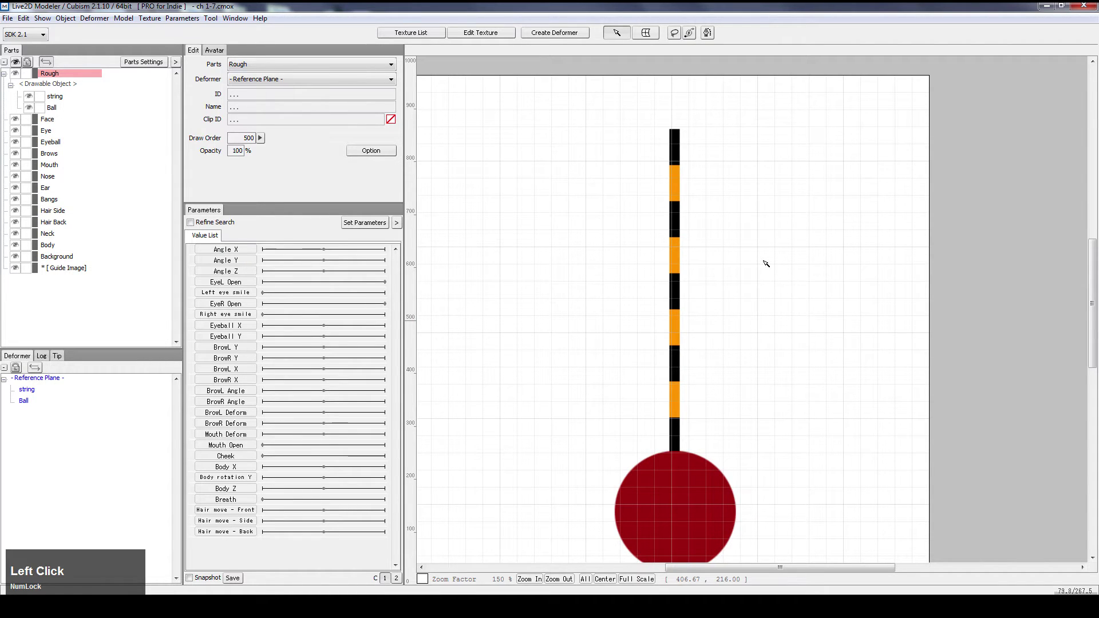
# Create a rotation deformer named Swing RT in the Rough part and place its pivot on the string's upper end
pyautogui.click(582, 37)
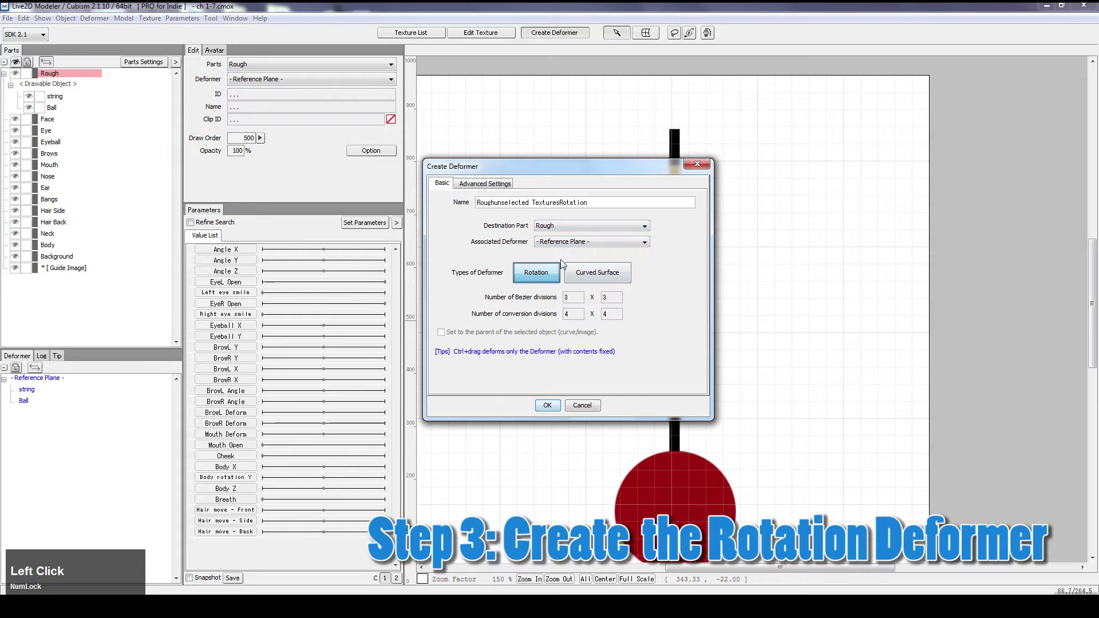
pyautogui.tripleClick(596, 202)
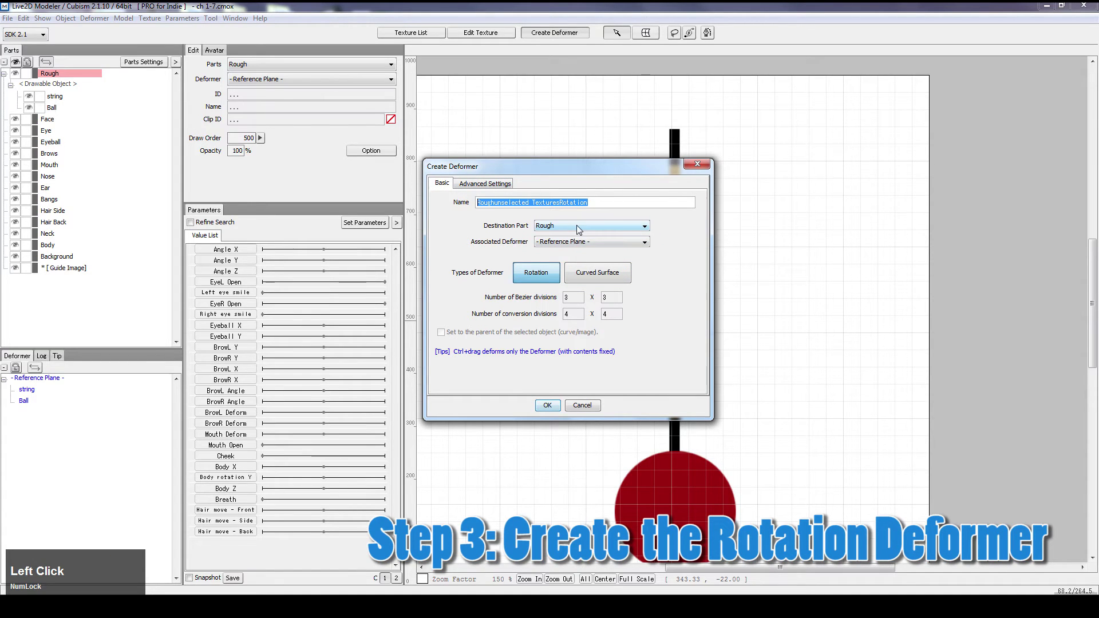
pyautogui.write('Swing RT')
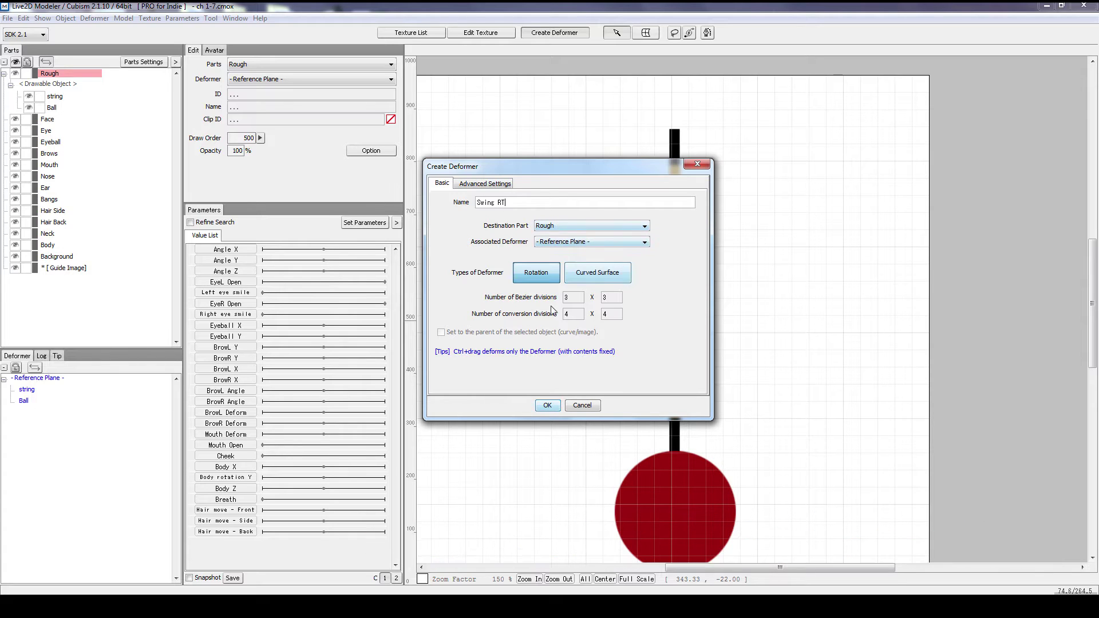
pyautogui.click(547, 404)
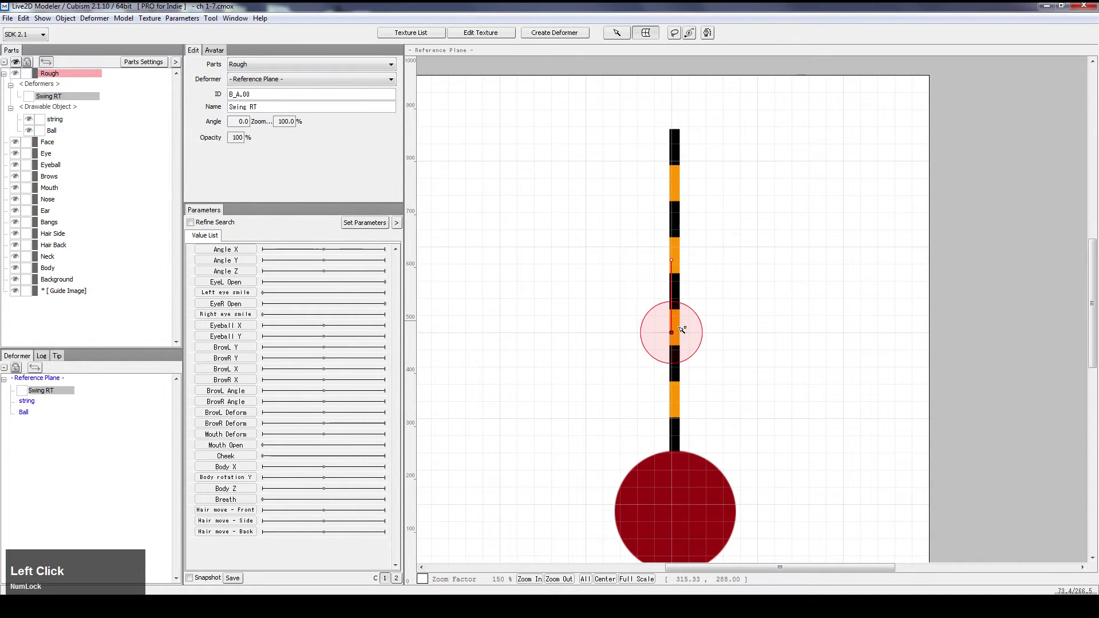
pyautogui.moveTo(682, 330); pyautogui.dragTo(676, 134)
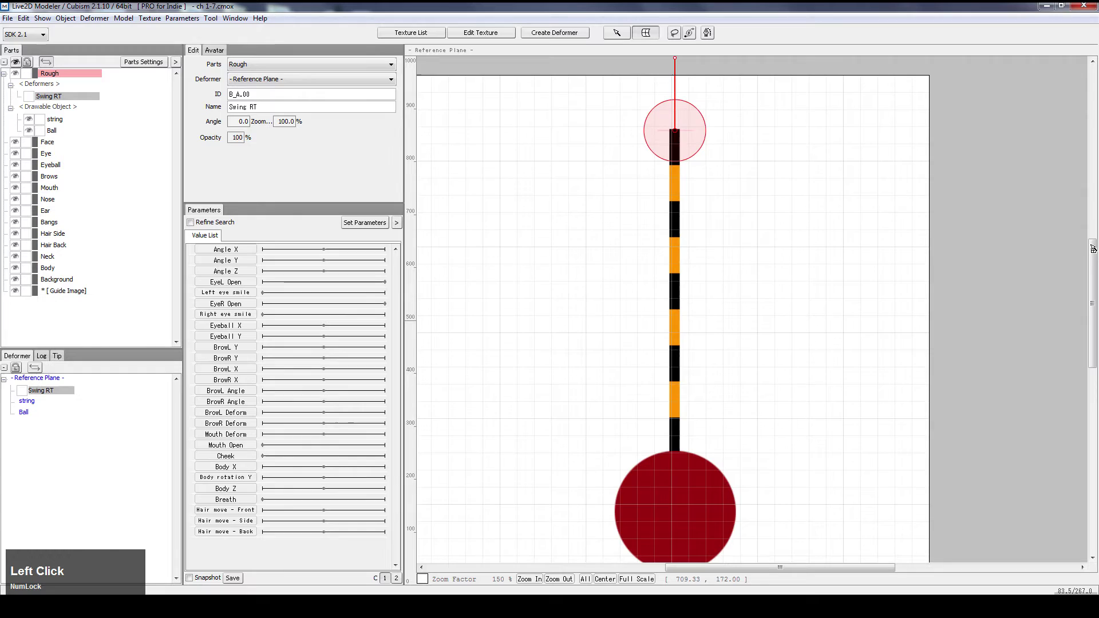
pyautogui.scroll(1, 1091, 255)
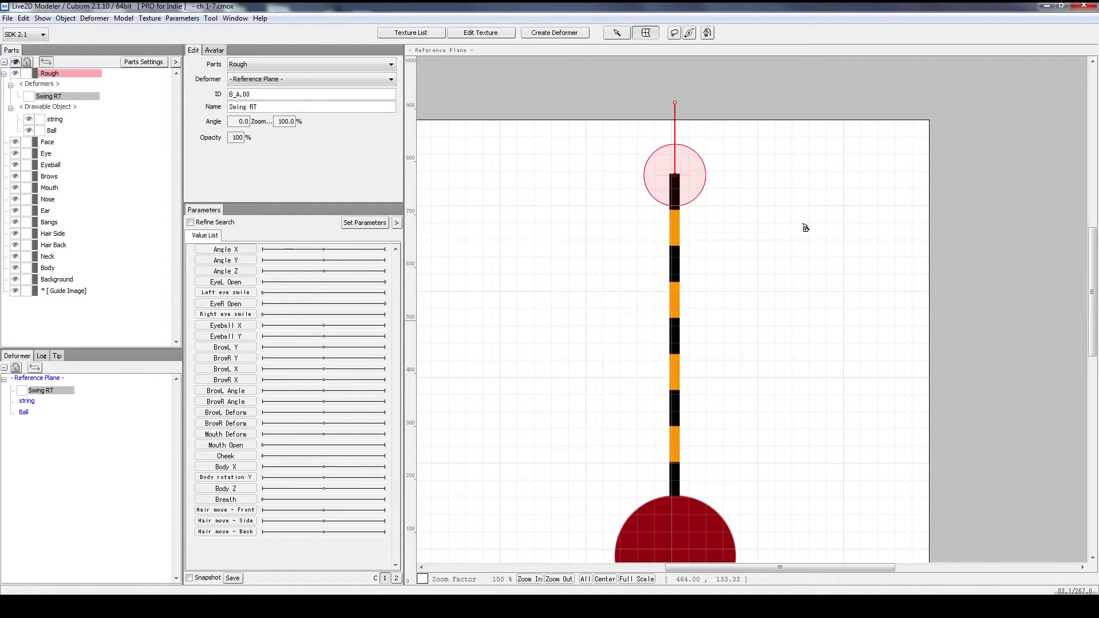
# Assign the string object to the Swing RT deformer
pyautogui.click(616, 32)
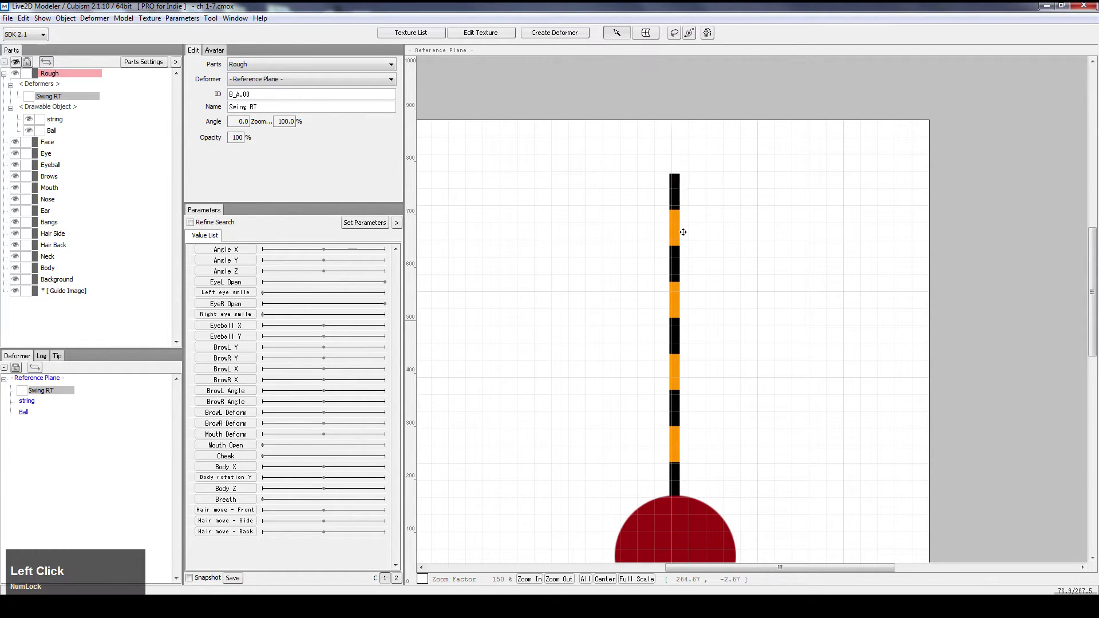
pyautogui.click(675, 171)
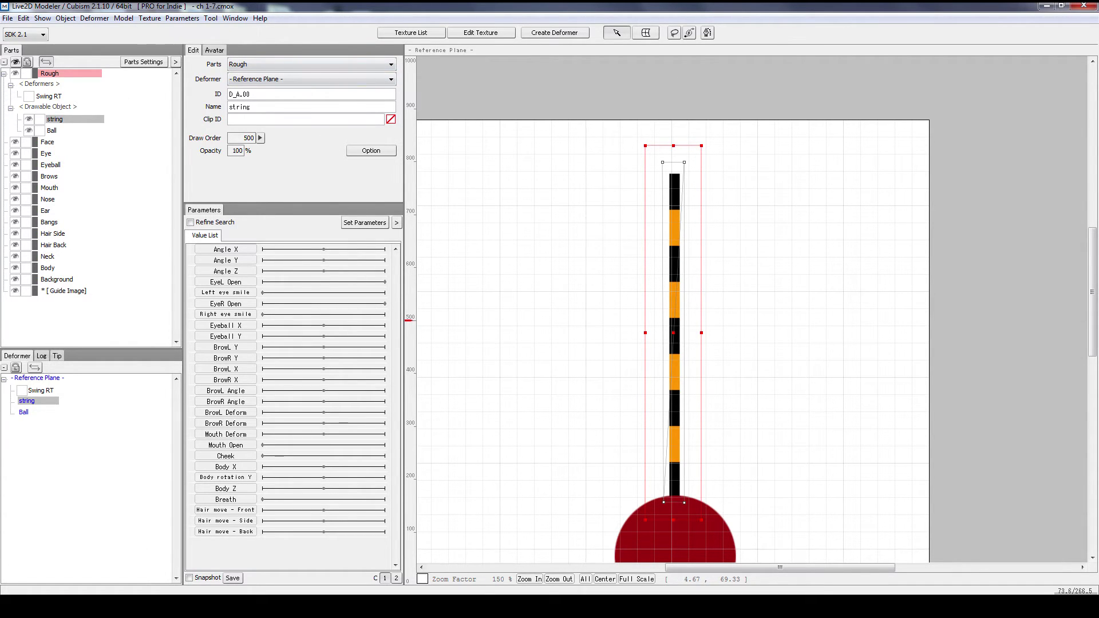
pyautogui.click(307, 79)
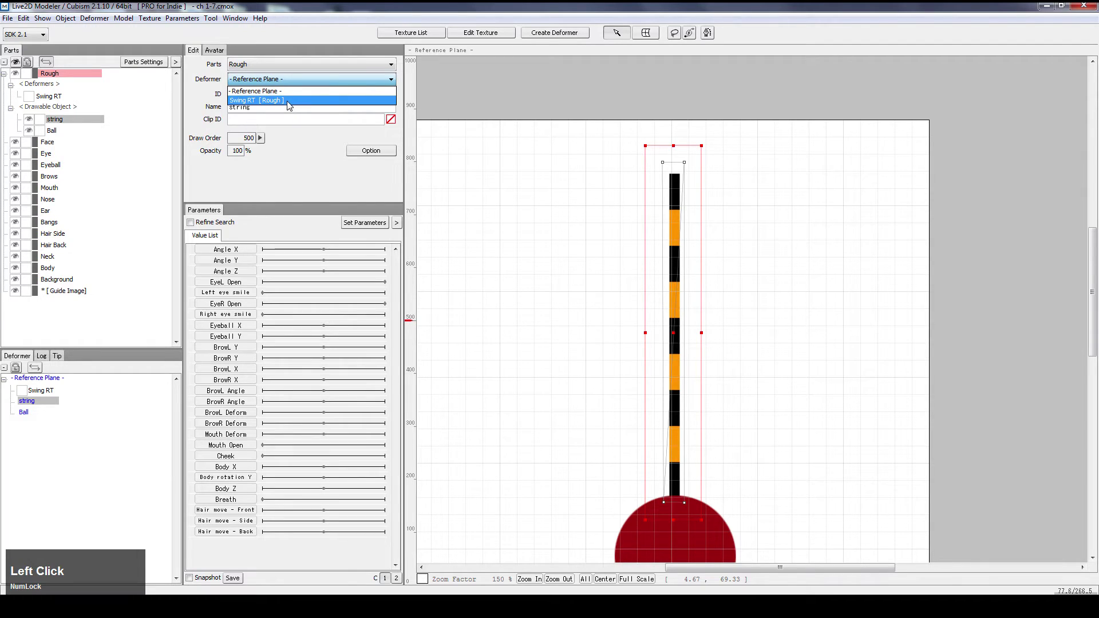
pyautogui.click(289, 100)
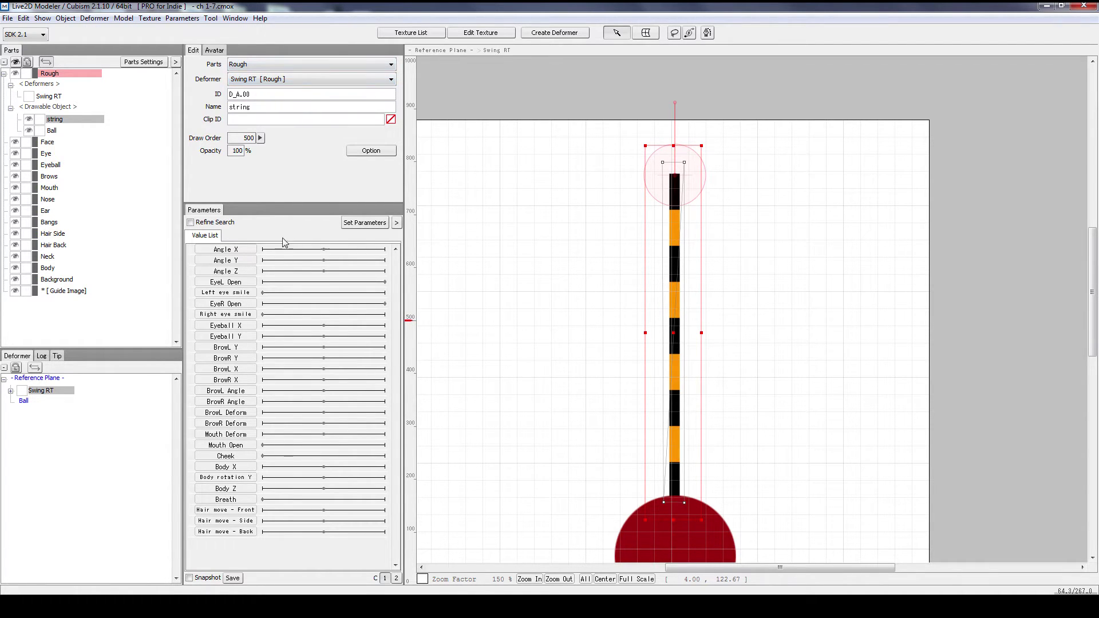
# Try rotating Swing RT about its pivot and moving it together with the attached string, undoing each trial
pyautogui.click(619, 181)
pyautogui.click(673, 178)
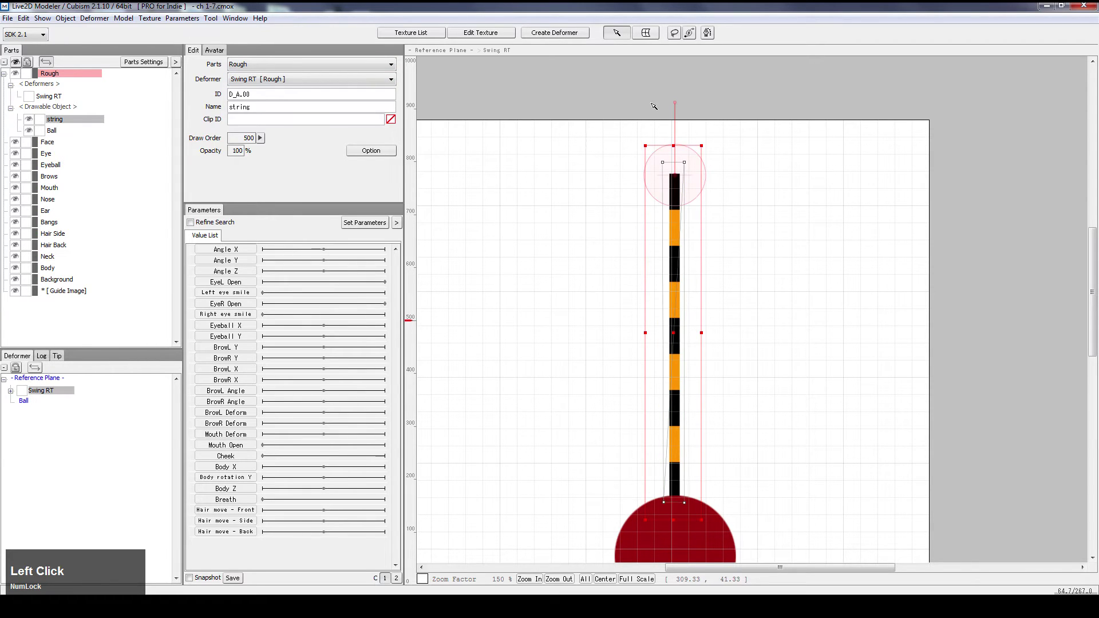
pyautogui.click(646, 32)
pyautogui.click(680, 175)
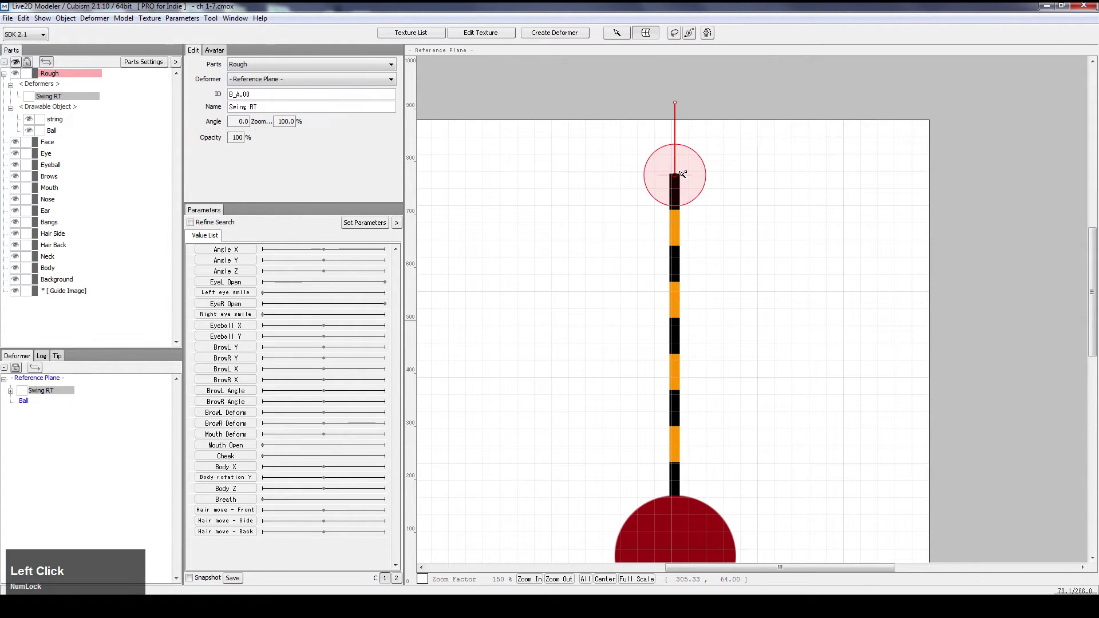
pyautogui.moveTo(675, 104); pyautogui.dragTo(738, 98)
pyautogui.hotkey('ctrl', 'z')
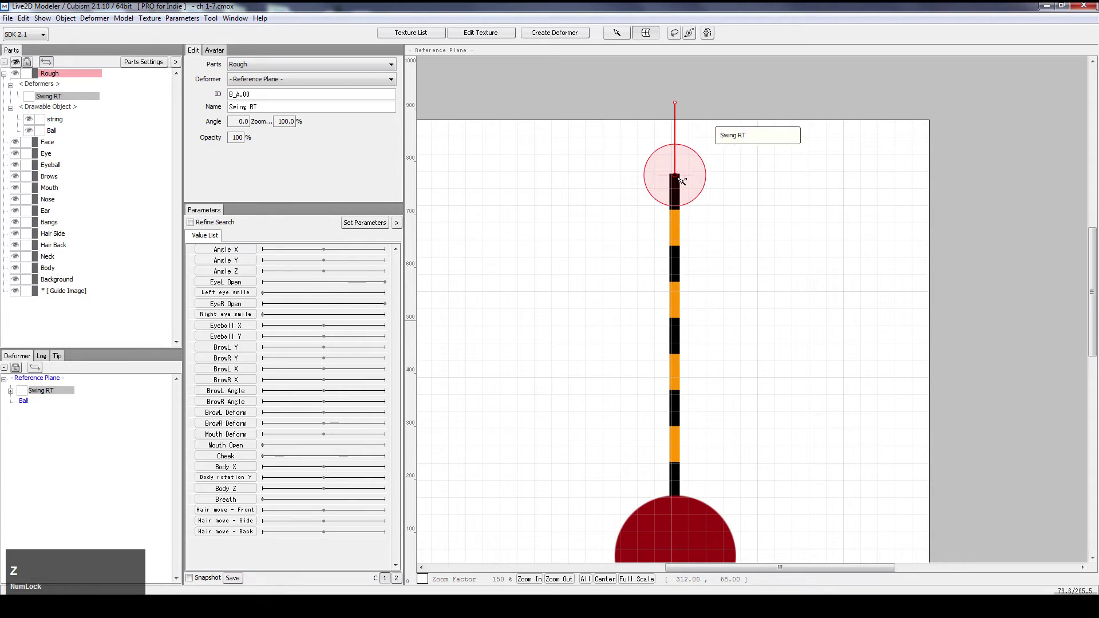
pyautogui.moveTo(683, 180); pyautogui.dragTo(725, 257)
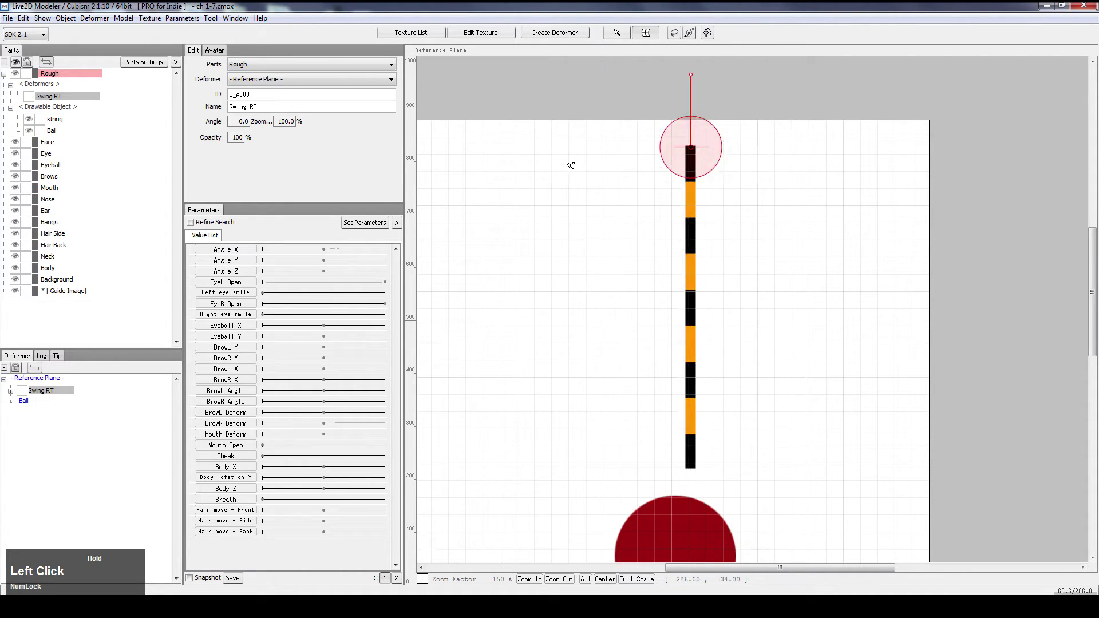
pyautogui.moveTo(571, 165); pyautogui.dragTo(726, 201)
pyautogui.hotkey('ctrl', 'z')
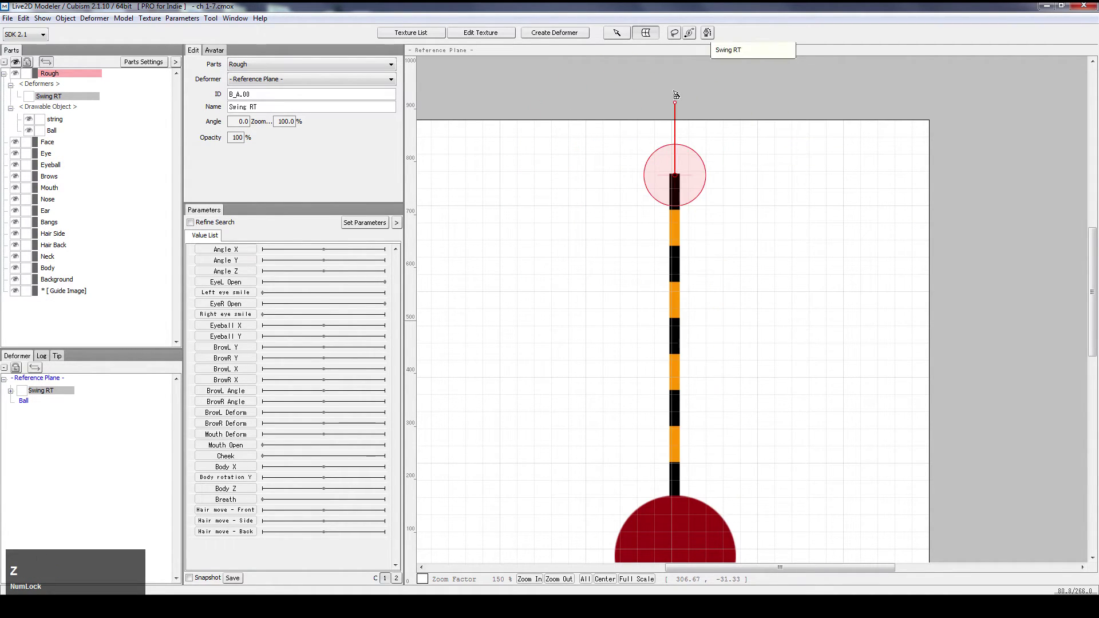
pyautogui.click(676, 95)
pyautogui.moveTo(676, 101); pyautogui.dragTo(703, 103)
pyautogui.hotkey('ctrl', 'z')
pyautogui.moveTo(676, 176); pyautogui.dragTo(716, 192)
pyautogui.hotkey('ctrl', 'z')
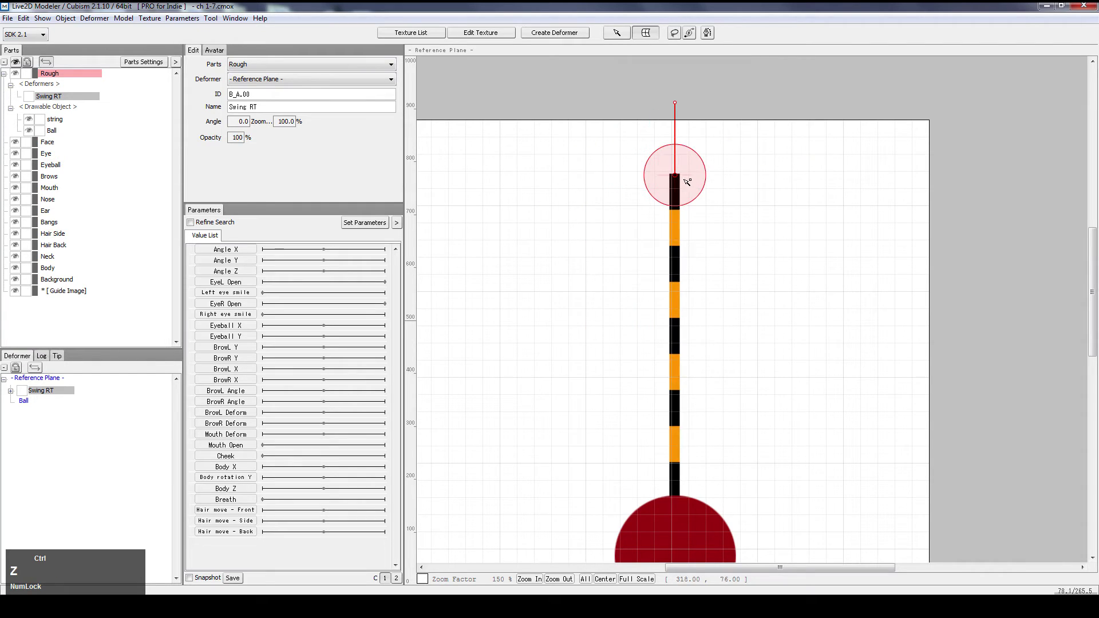
pyautogui.keyDown('ctrl'); pyautogui.click(735, 160); pyautogui.keyUp('ctrl')
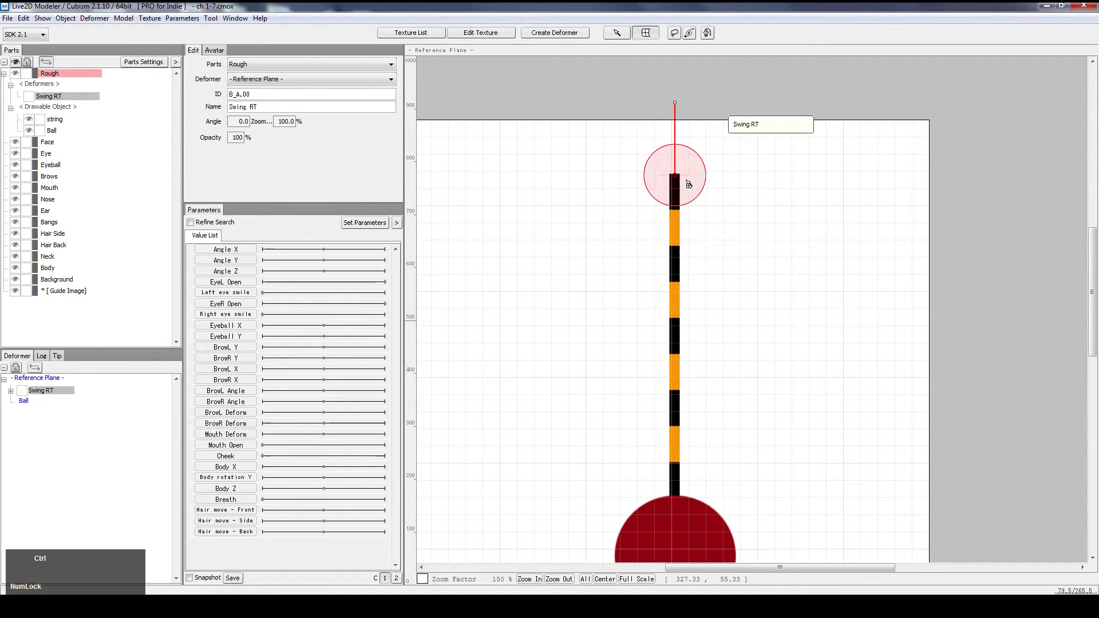
# Try moving only Swing RT's pivot beside the string and onto the string's middle, undoing the test rotations
pyautogui.moveTo(697, 195); pyautogui.dragTo(809, 351)
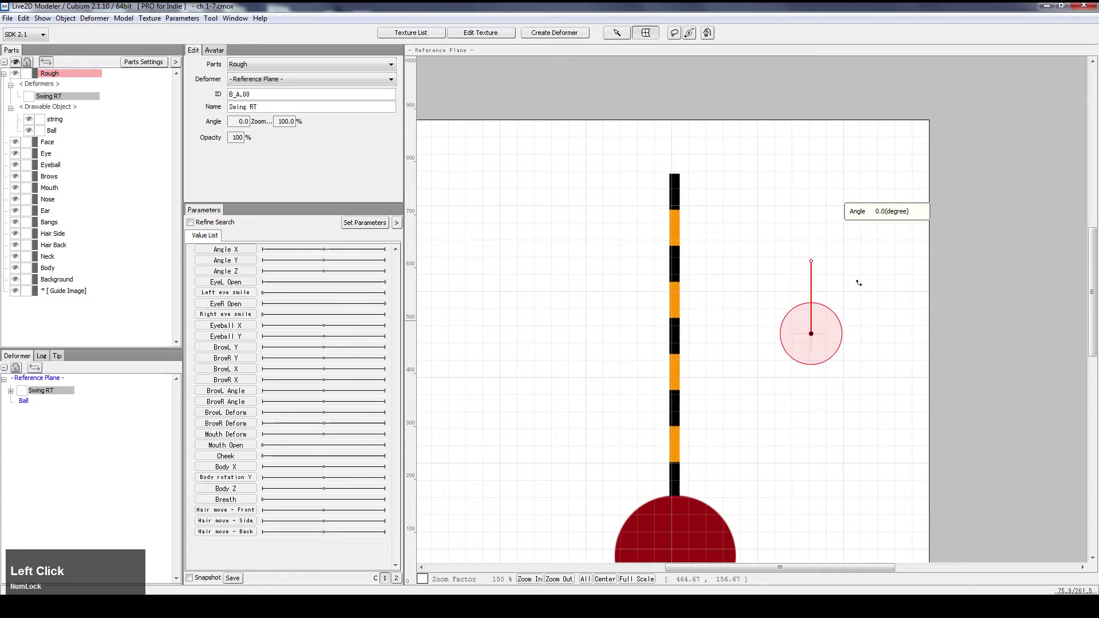
pyautogui.moveTo(856, 282); pyautogui.dragTo(659, 340)
pyautogui.hotkey('ctrl', 'z')
pyautogui.click(753, 294)
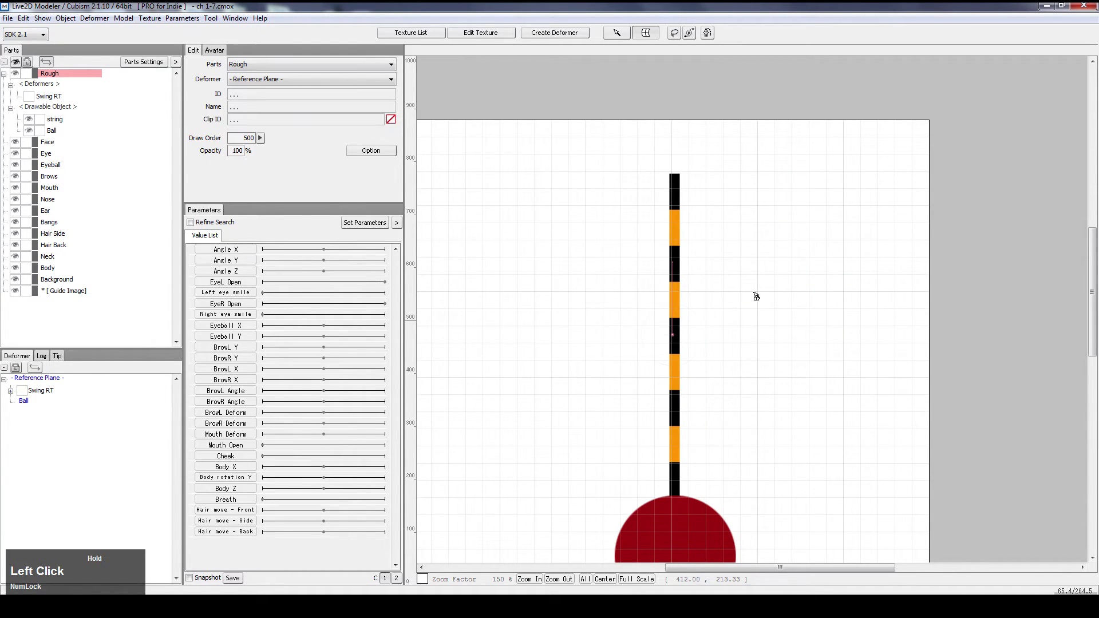
pyautogui.moveTo(674, 264); pyautogui.dragTo(747, 359)
pyautogui.hotkey('ctrl', 'z')
# Try Swing RT's pivot at the string's lower end with a test rotation, and undo that rotation
pyautogui.keyDown('ctrl'); pyautogui.moveTo(673, 333); pyautogui.dragTo(674, 505); pyautogui.keyUp('ctrl')
pyautogui.click(630, 423)
pyautogui.click(675, 506)
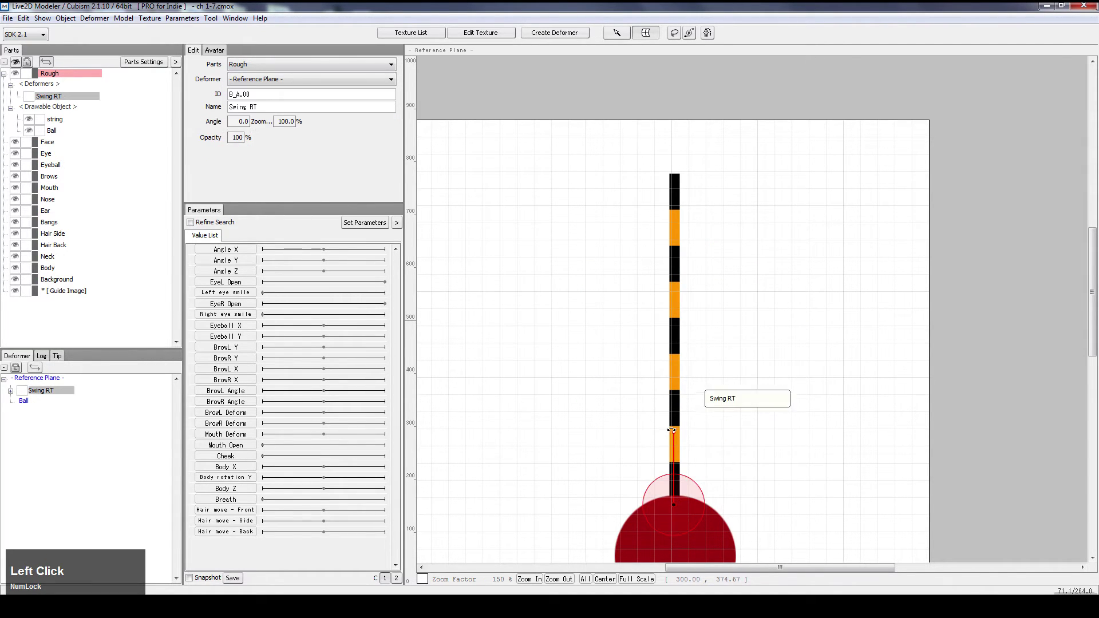
pyautogui.moveTo(674, 426); pyautogui.dragTo(639, 424)
pyautogui.hotkey('ctrl', 'z')
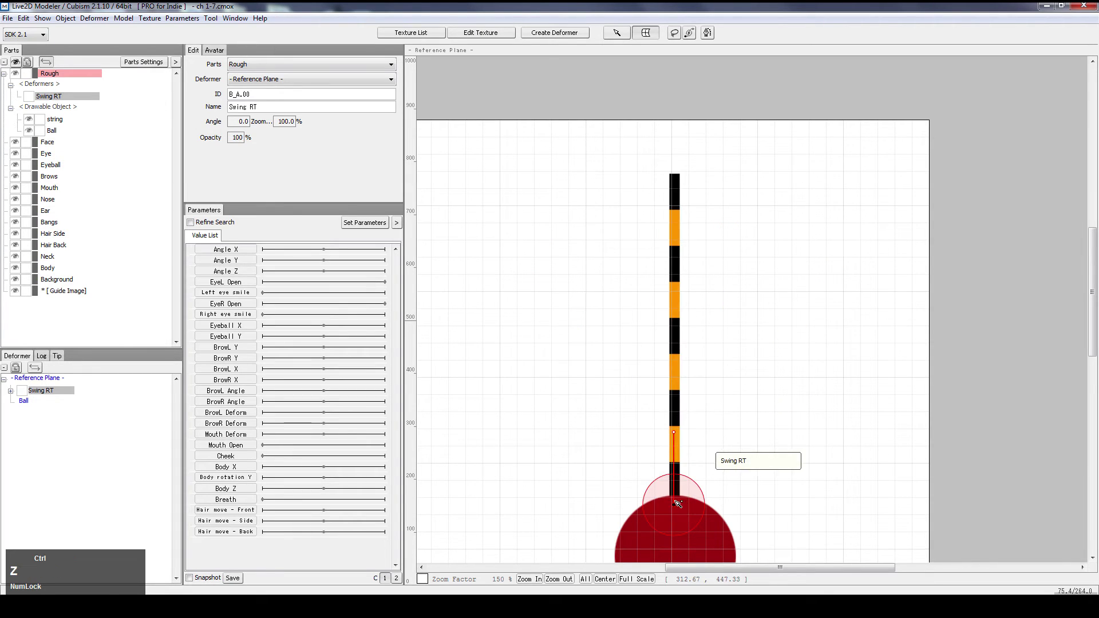
# Move only Swing RT's pivot back to the string's upper end, test its rotation and undo the test
pyautogui.keyDown('ctrl'); pyautogui.moveTo(674, 505); pyautogui.dragTo(687, 156); pyautogui.keyUp('ctrl')
pyautogui.keyDown('ctrl'); pyautogui.moveTo(679, 241); pyautogui.dragTo(679, 174); pyautogui.keyUp('ctrl')
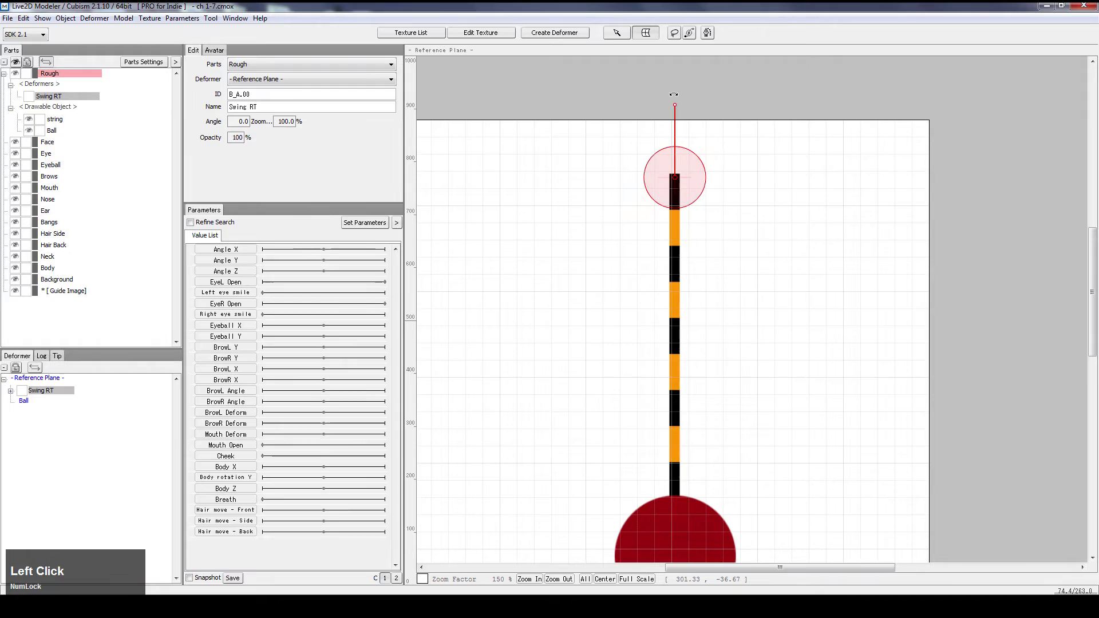
pyautogui.moveTo(674, 98); pyautogui.dragTo(699, 116)
pyautogui.hotkey('ctrl', 'z')
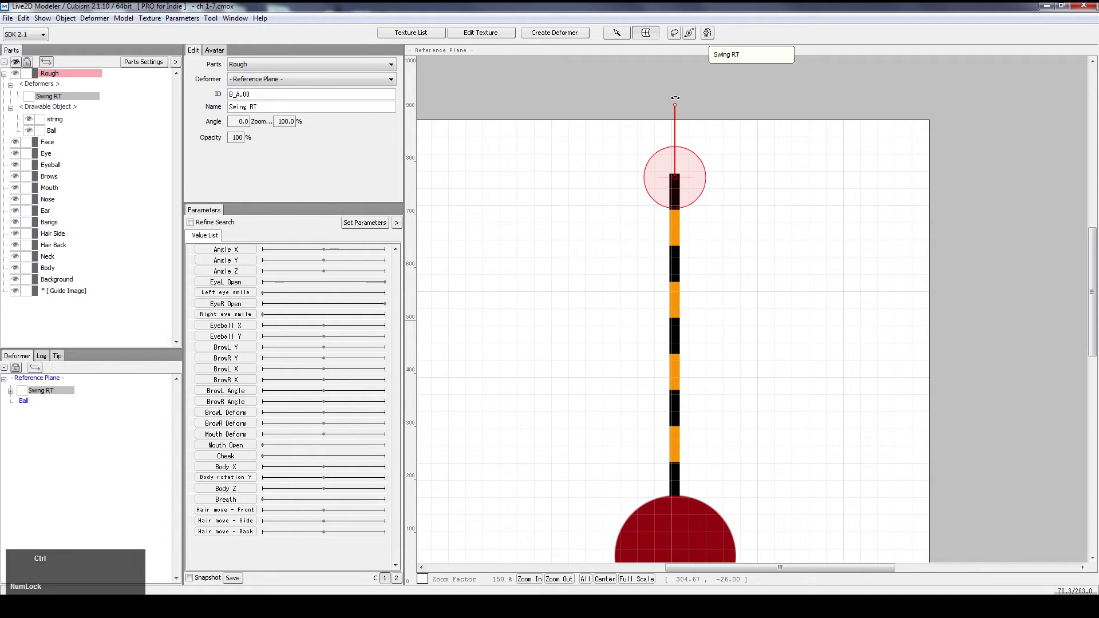
# Turn Swing RT's handle independently of the string so it points down along the string at about 180.6 degrees
pyautogui.keyDown('ctrl'); pyautogui.click(675, 99); pyautogui.keyUp('ctrl')
pyautogui.moveTo(675, 99); pyautogui.dragTo(673, 321)
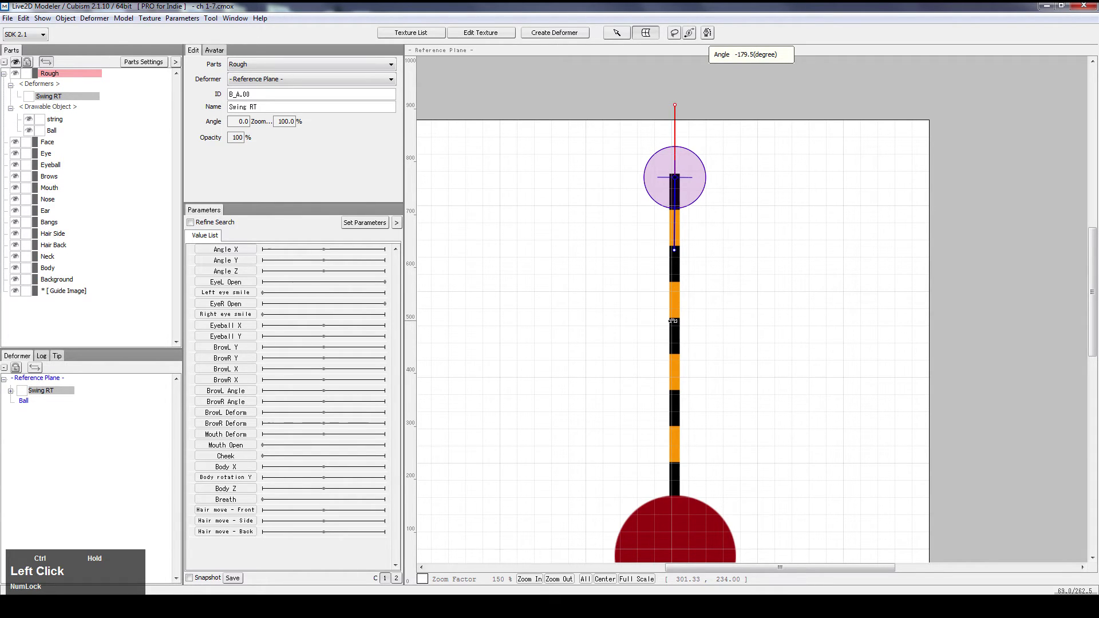
pyautogui.moveTo(672, 322); pyautogui.dragTo(672, 439)
pyautogui.moveTo(674, 489); pyautogui.dragTo(674, 491)
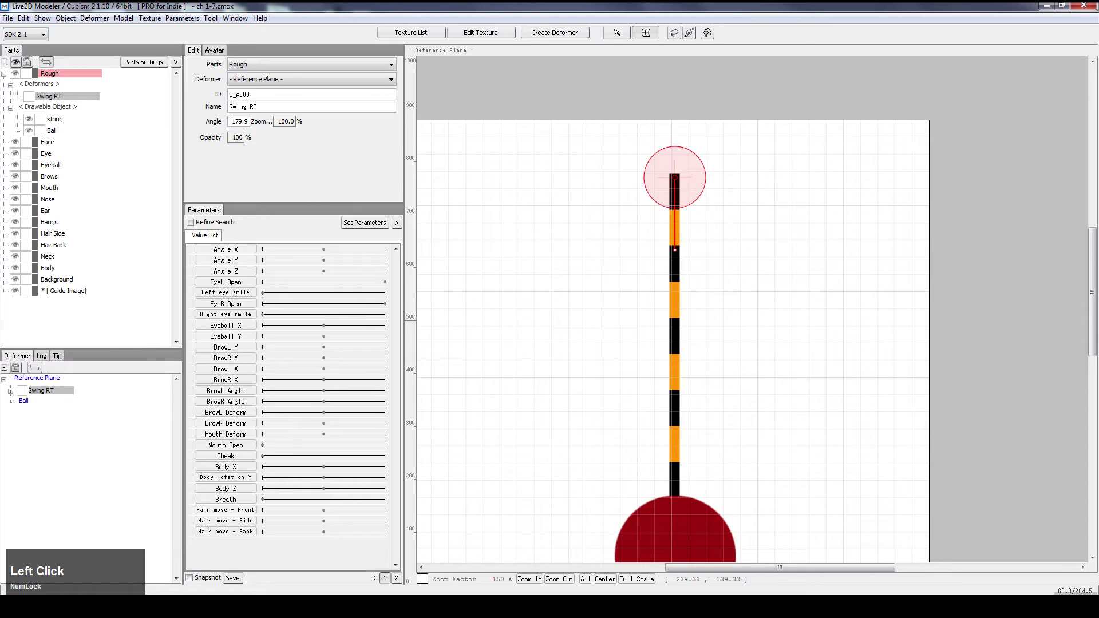
pyautogui.press('ctrl')
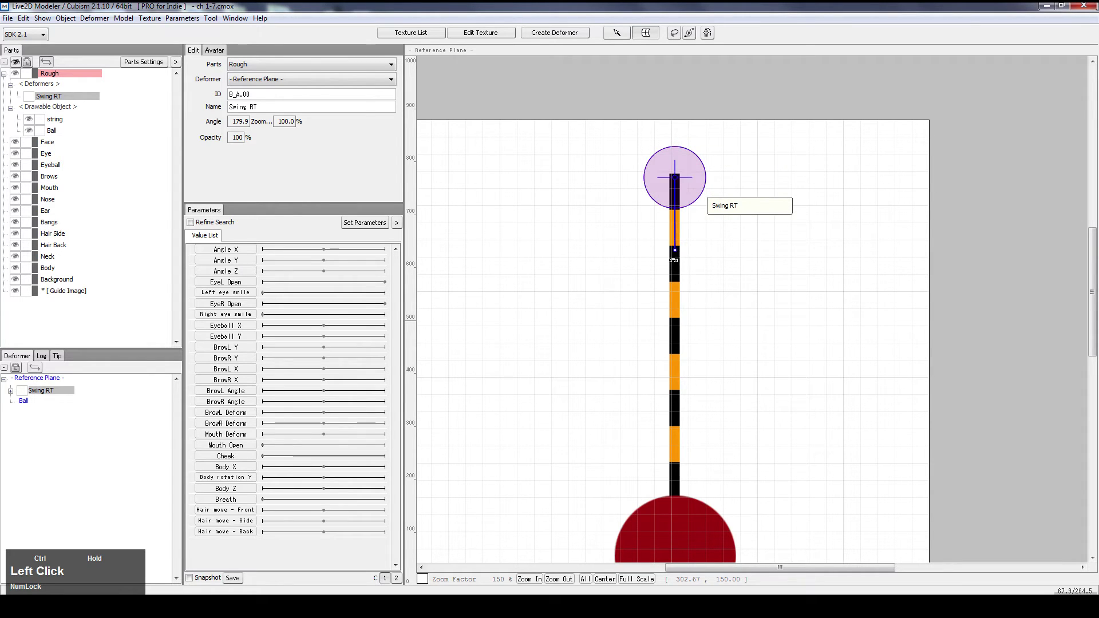
pyautogui.moveTo(674, 260); pyautogui.dragTo(669, 471)
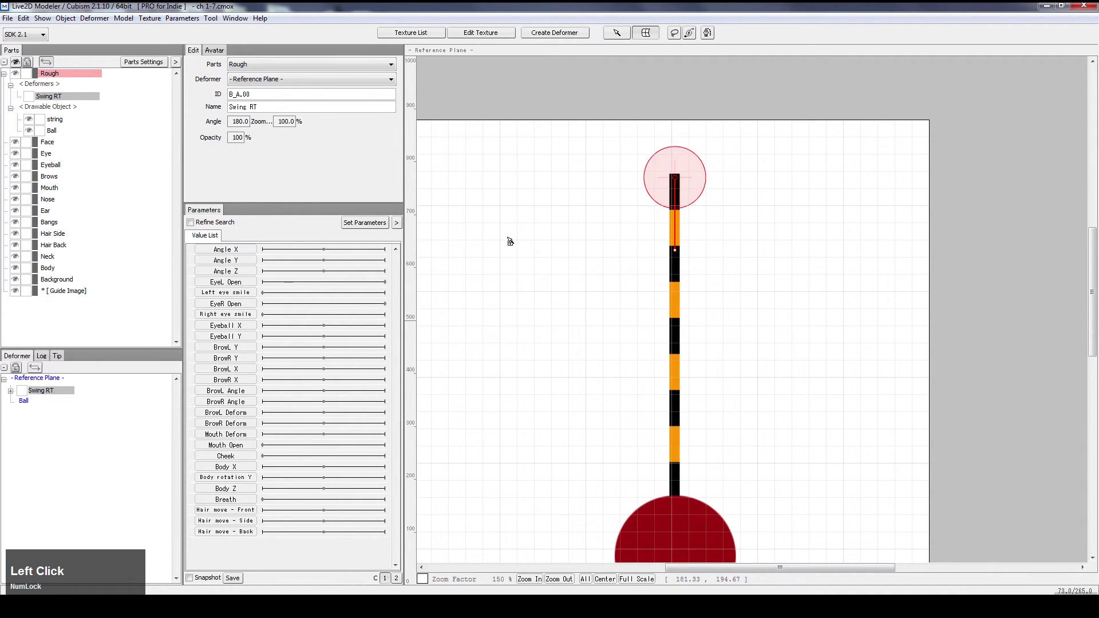
pyautogui.moveTo(675, 250); pyautogui.dragTo(668, 281)
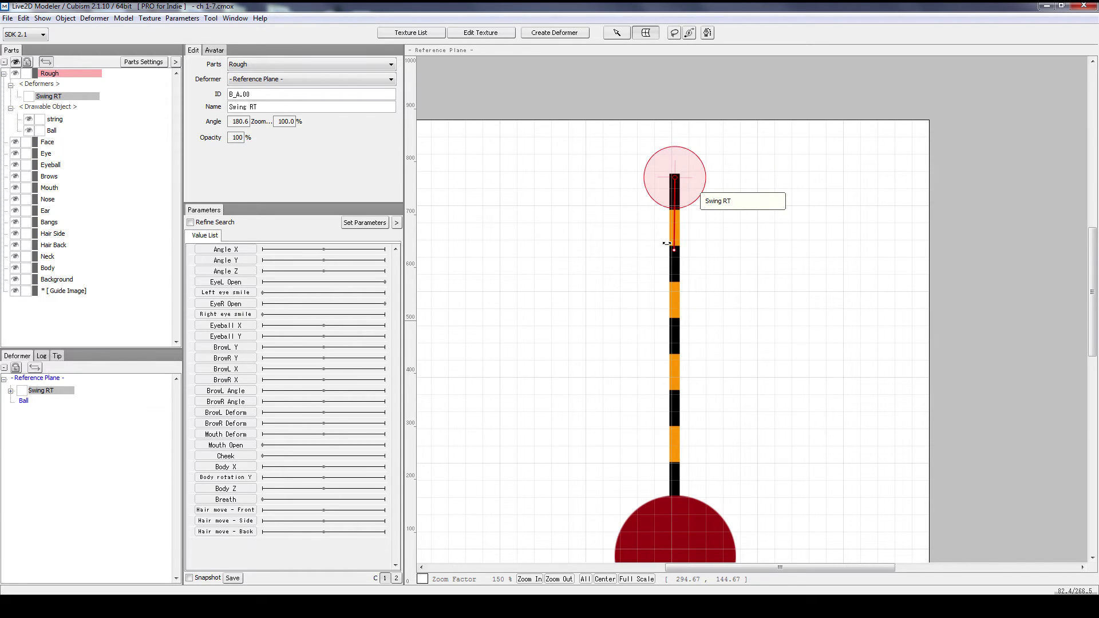
# Add three keys at -30, 0 and 30 on the Angle Z parameter for Swing RT
pyautogui.click(674, 179)
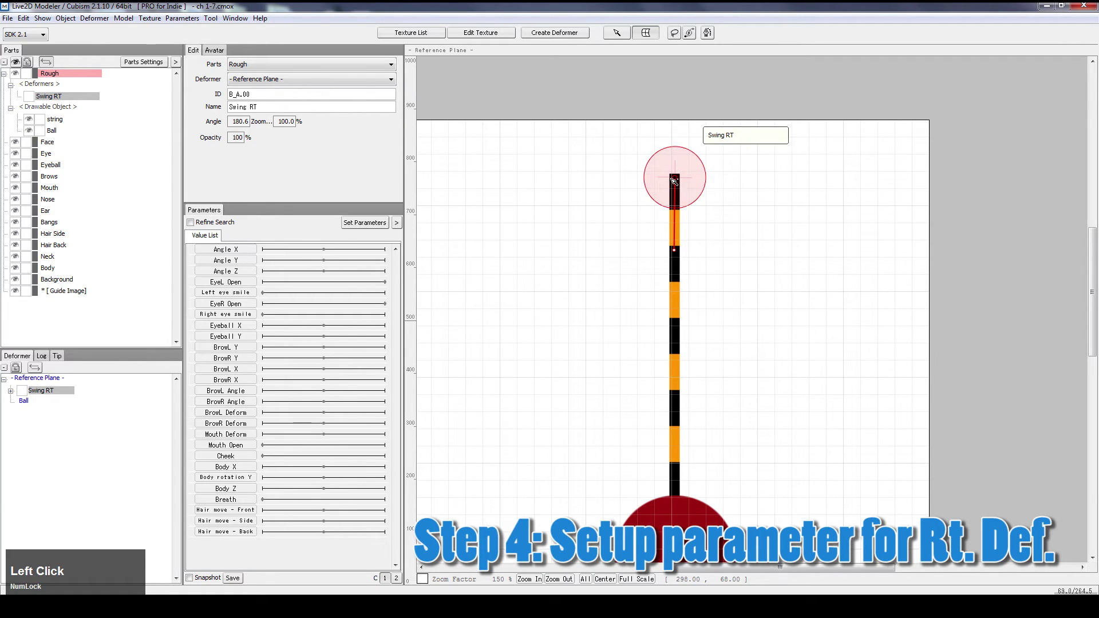
pyautogui.doubleClick(240, 271)
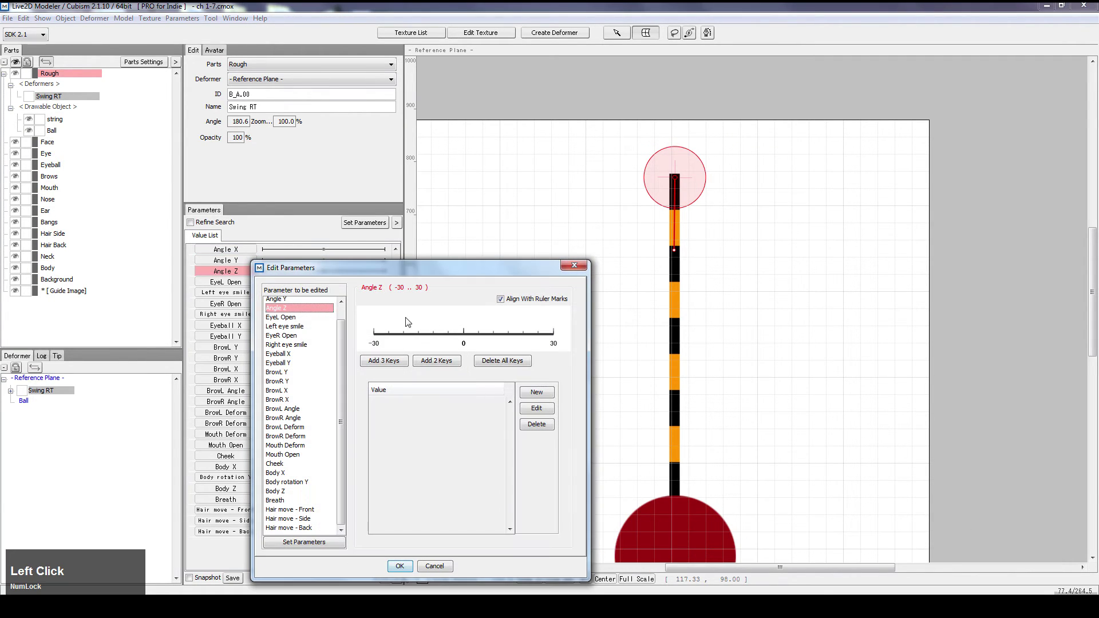
pyautogui.click(384, 362)
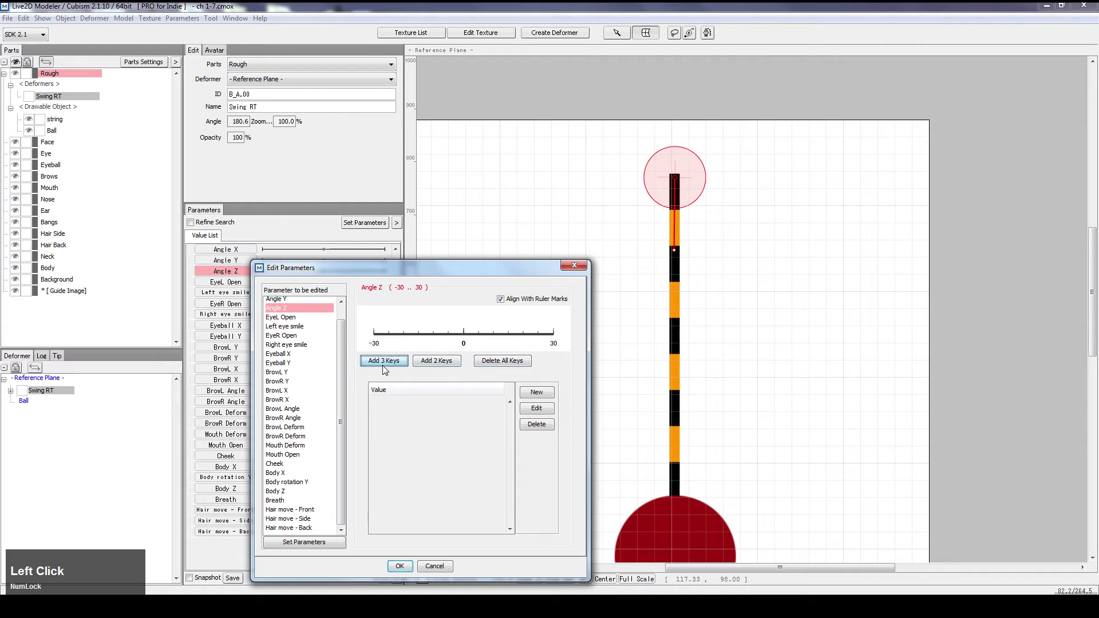
pyautogui.click(399, 566)
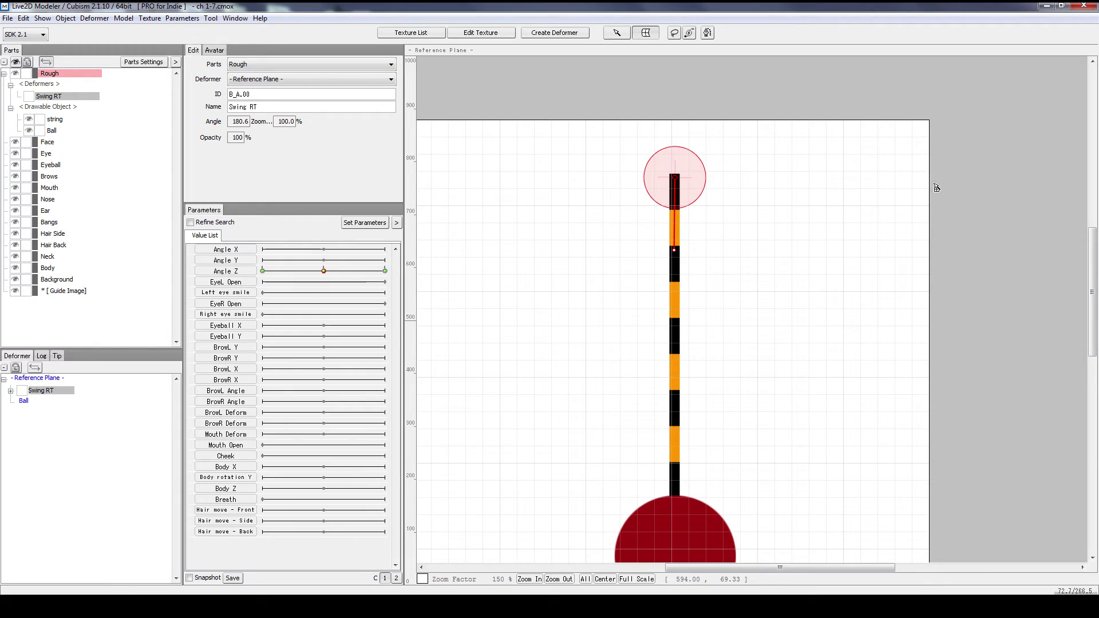
# At the Angle Z key of -30, swing the string sideways by setting Swing RT's angle to 270
pyautogui.click(324, 273)
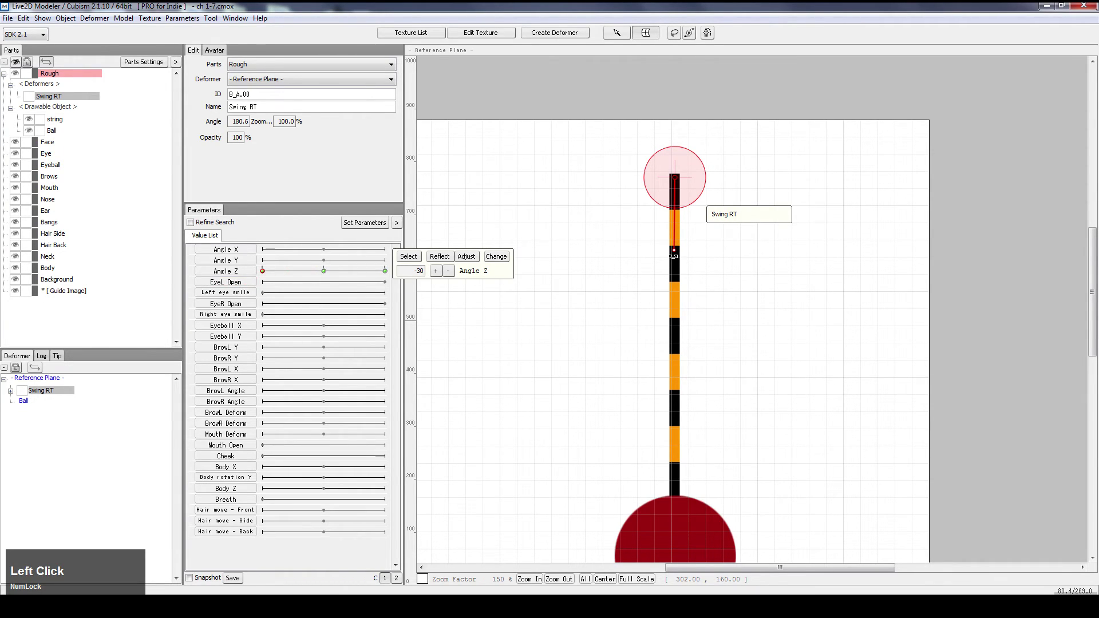
pyautogui.moveTo(674, 256); pyautogui.dragTo(529, 174)
pyautogui.click(248, 122)
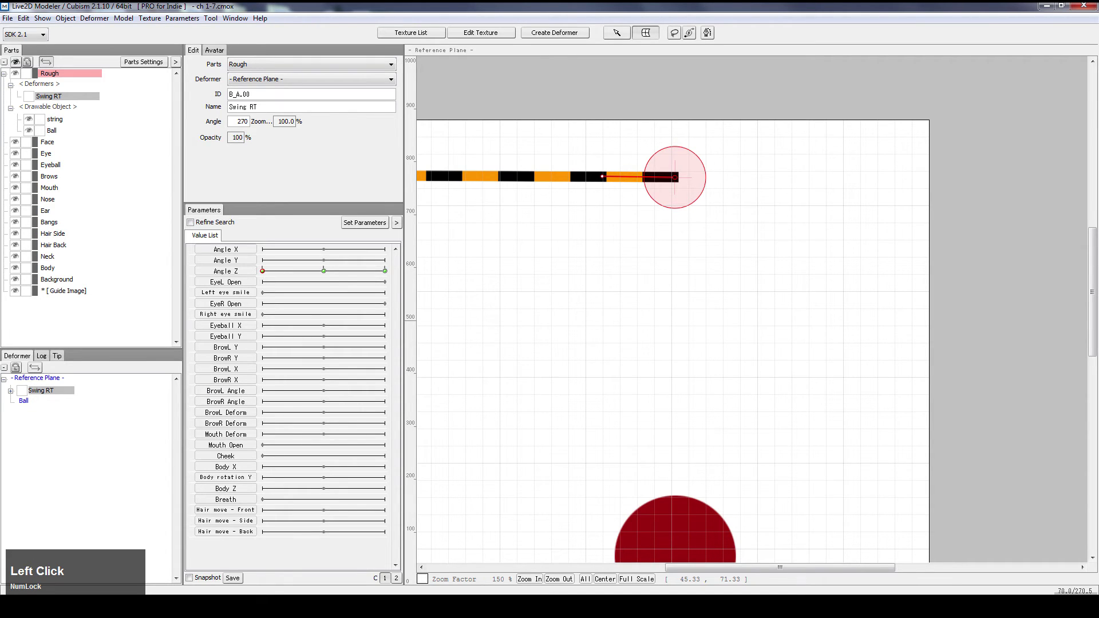
pyautogui.write('270')
pyautogui.press('Return')
# At the Angle Z key of 0, turn only Swing RT's handle to 180 degrees and check the string at -30
pyautogui.scroll(4, 606, 173)
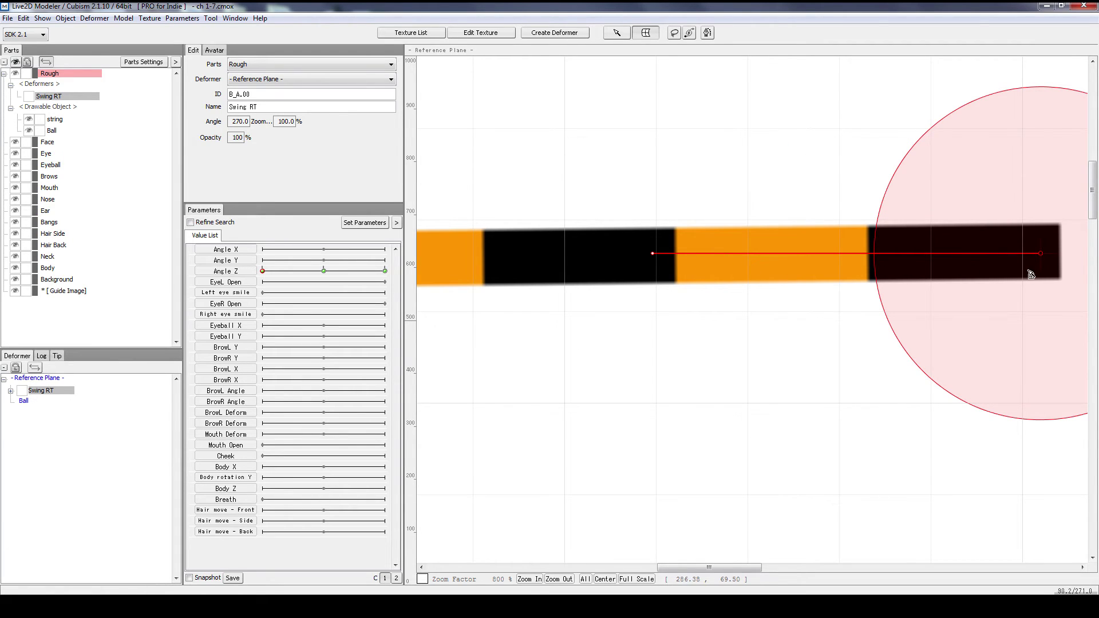
pyautogui.scroll(-4, 650, 281)
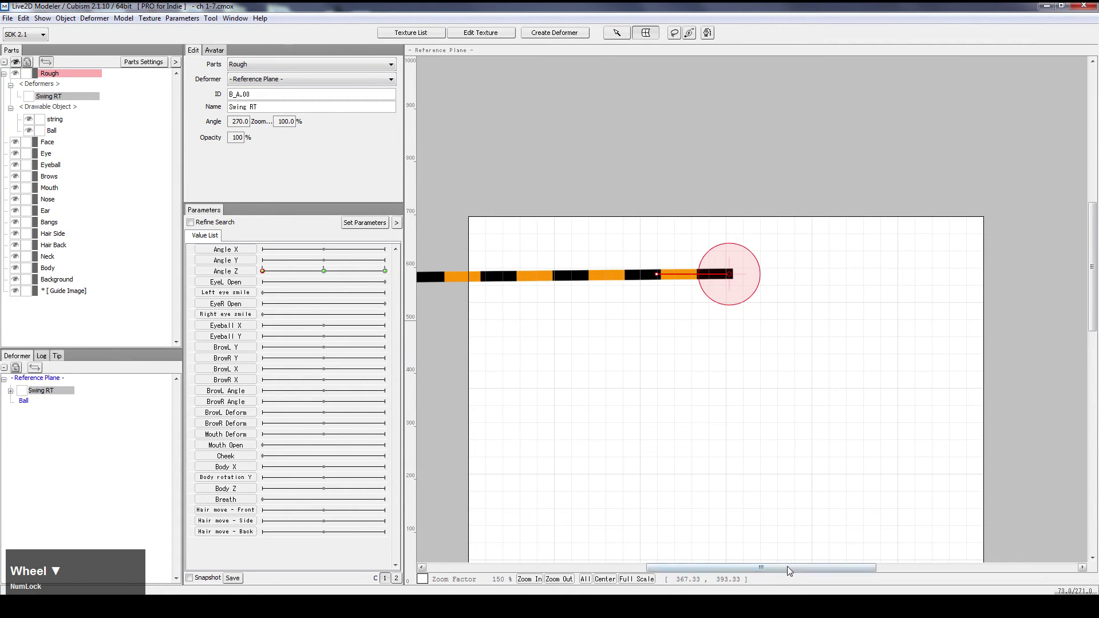
pyautogui.moveTo(790, 569); pyautogui.dragTo(774, 567)
pyautogui.scroll(1, 547, 234)
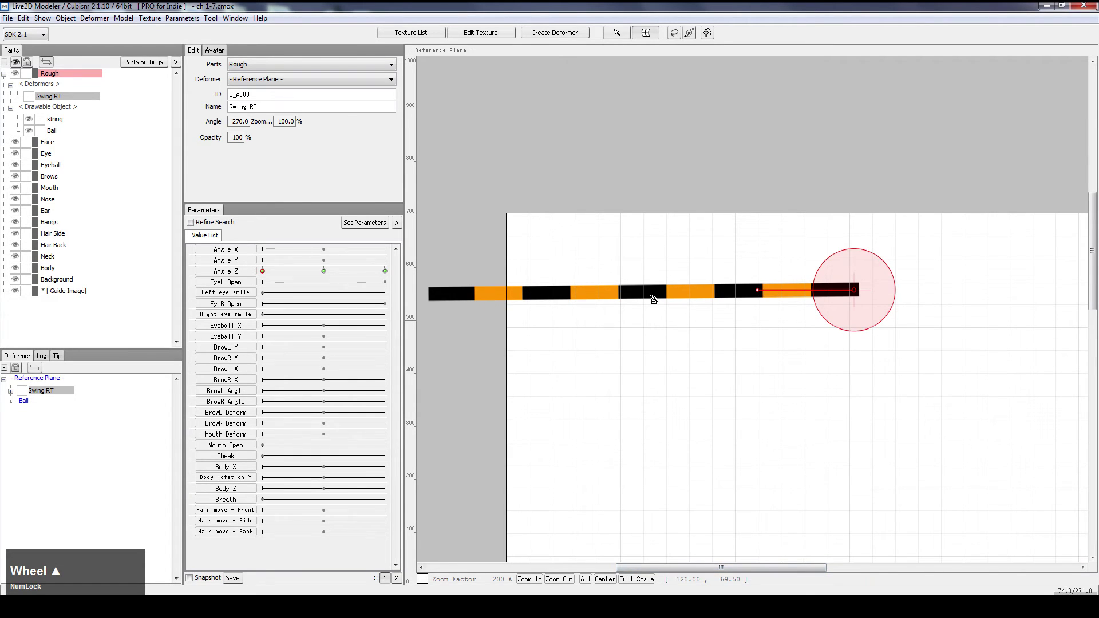
pyautogui.scroll(1, 533, 297)
pyautogui.scroll(-1, 669, 283)
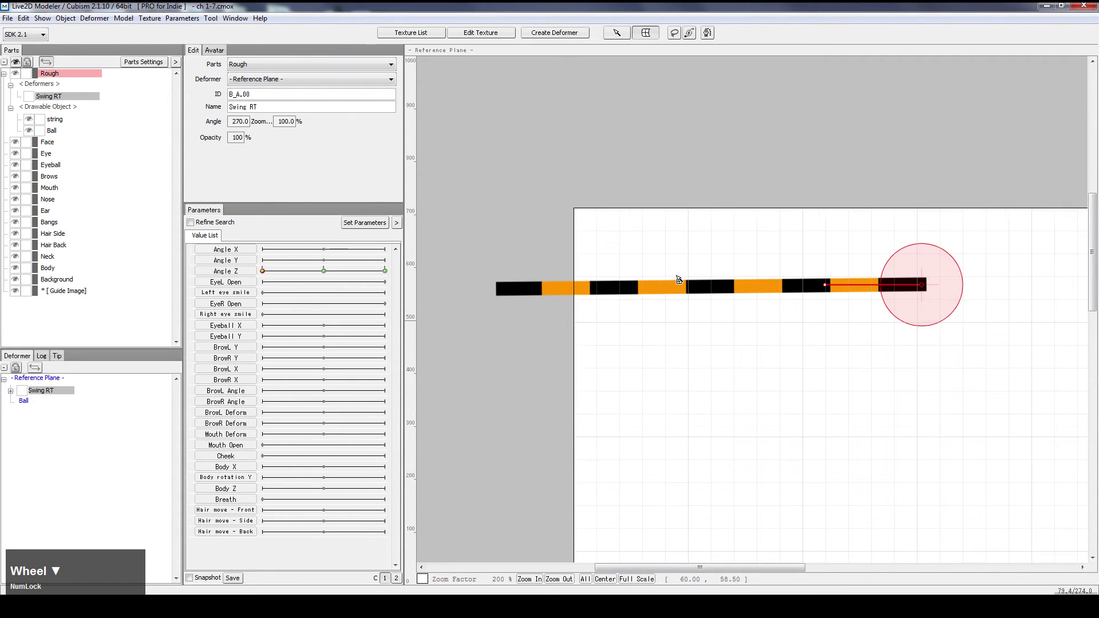
pyautogui.rightClick(324, 270)
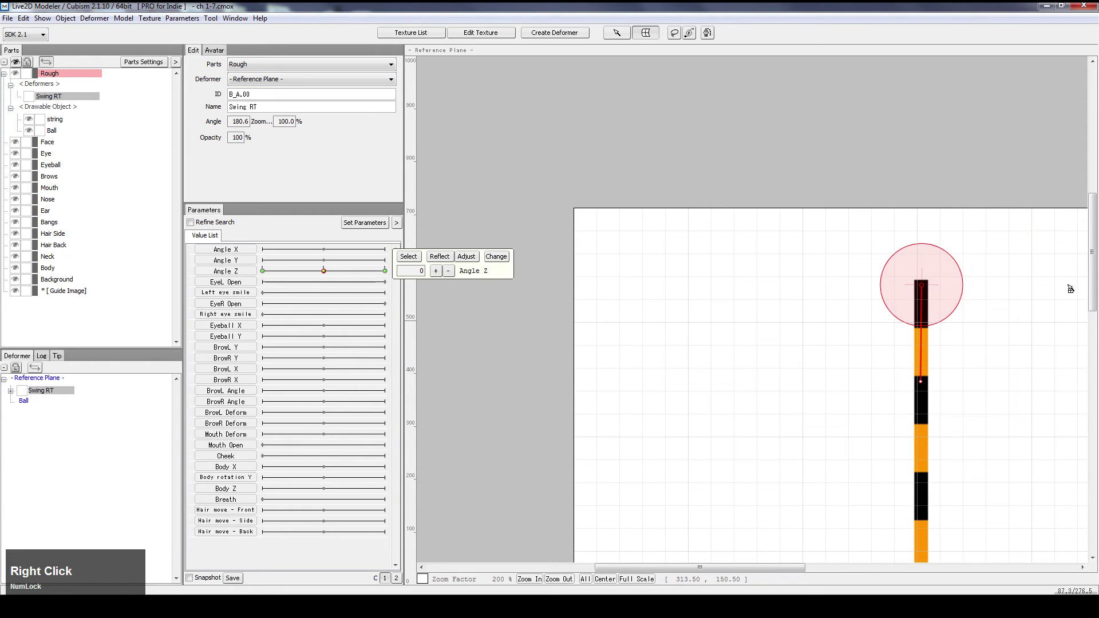
pyautogui.moveTo(1093, 274); pyautogui.dragTo(1093, 289)
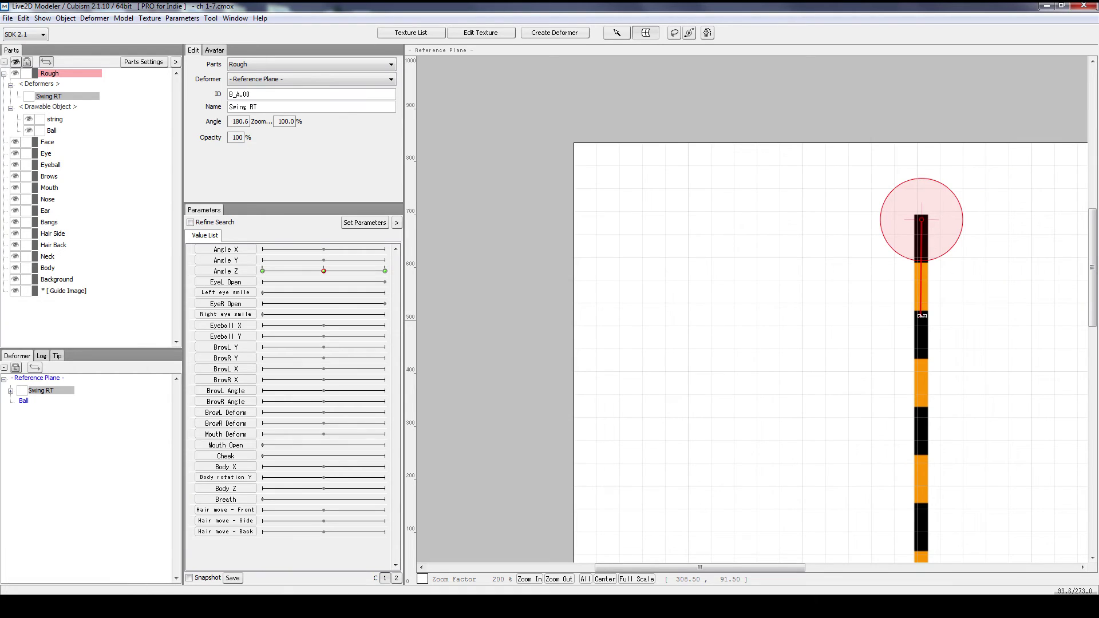
pyautogui.click(921, 316)
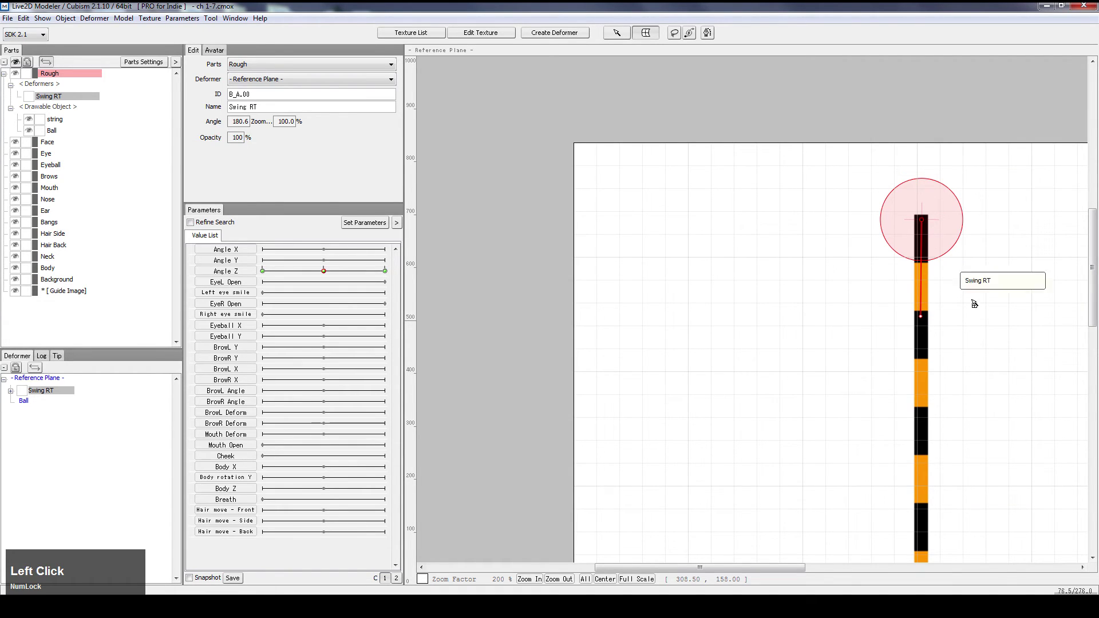
pyautogui.moveTo(918, 318); pyautogui.dragTo(923, 318)
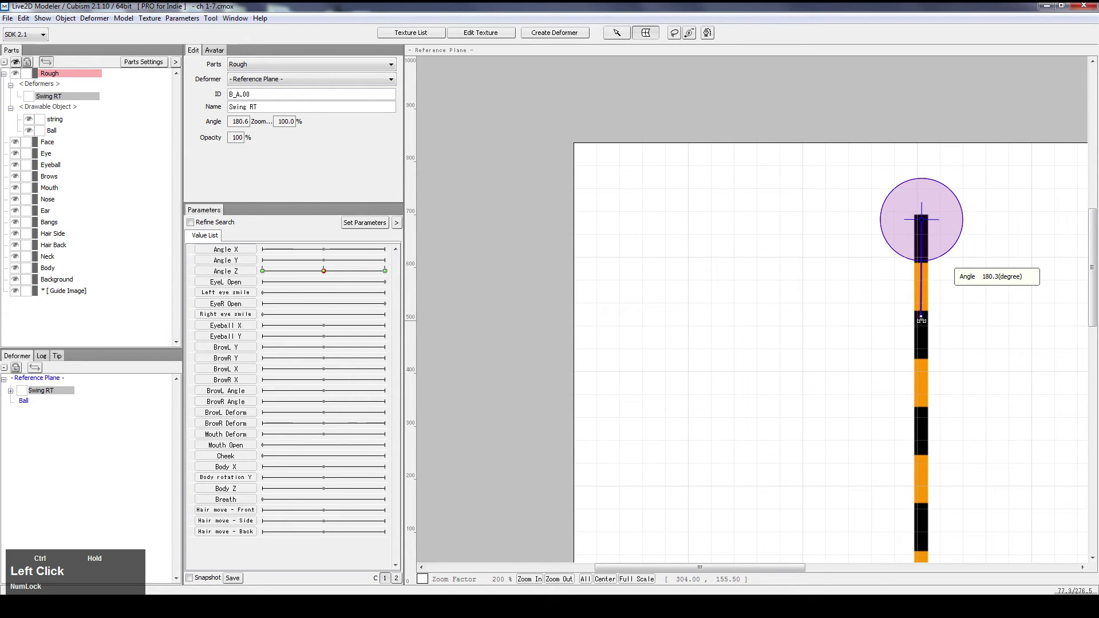
pyautogui.moveTo(922, 326); pyautogui.dragTo(925, 346)
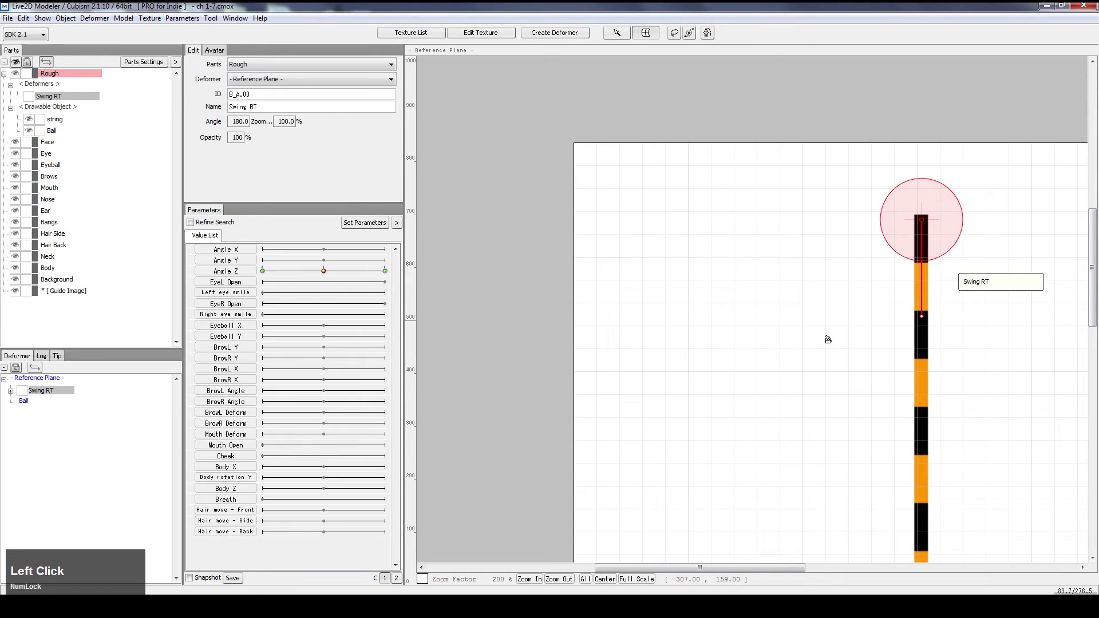
pyautogui.moveTo(324, 272); pyautogui.dragTo(229, 260)
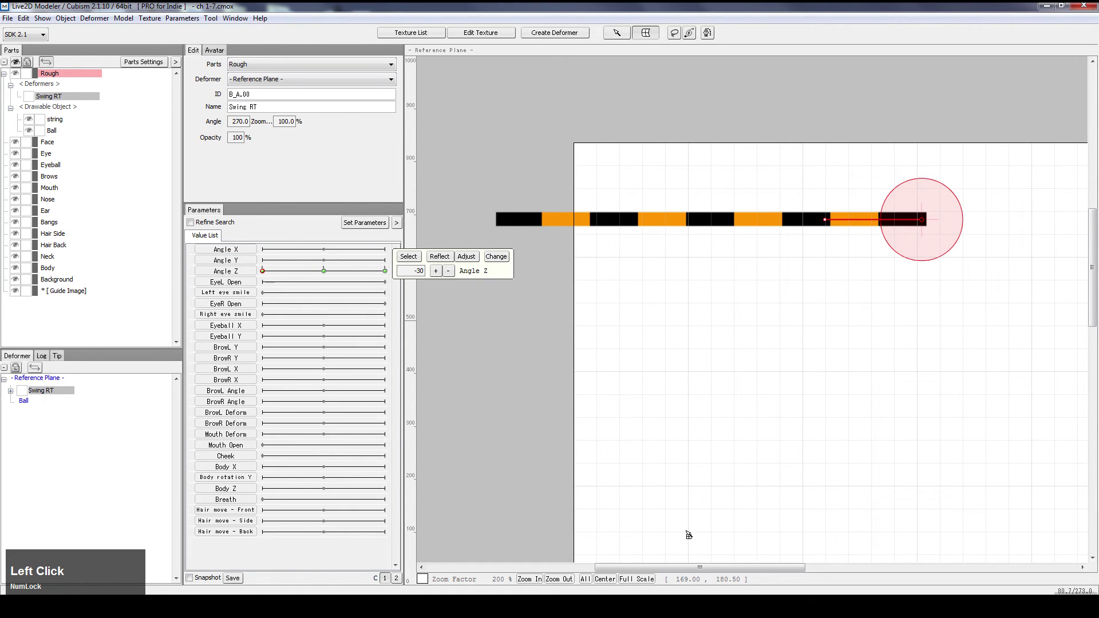
# At the Angle Z key of 30, swing the string to the opposite side by setting Swing RT's angle to 90
pyautogui.moveTo(691, 570); pyautogui.dragTo(774, 564)
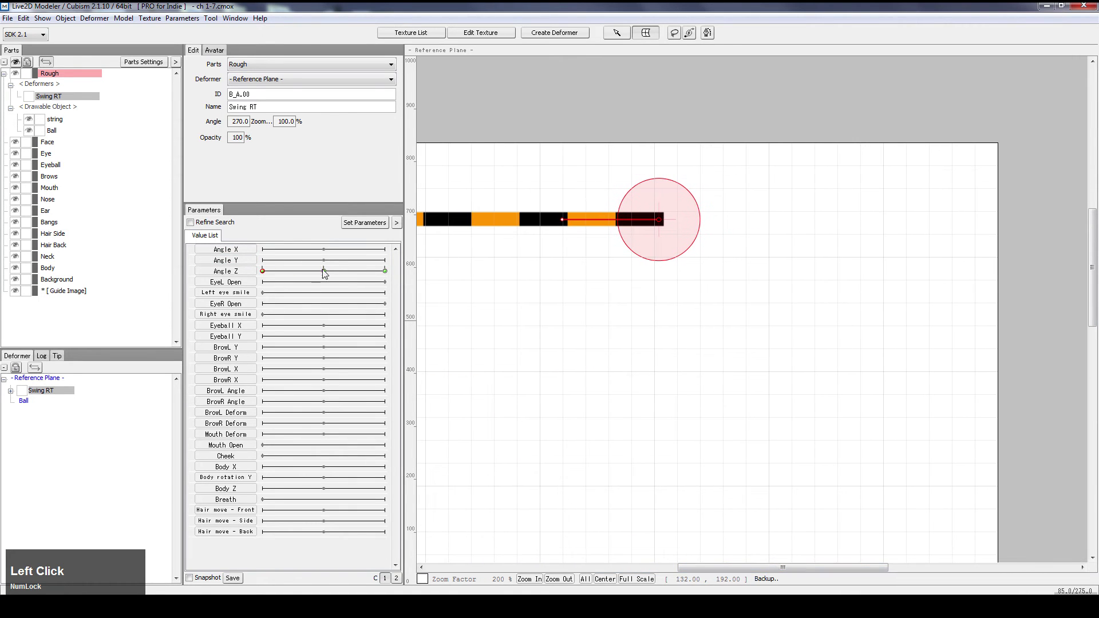
pyautogui.moveTo(324, 271); pyautogui.dragTo(469, 276)
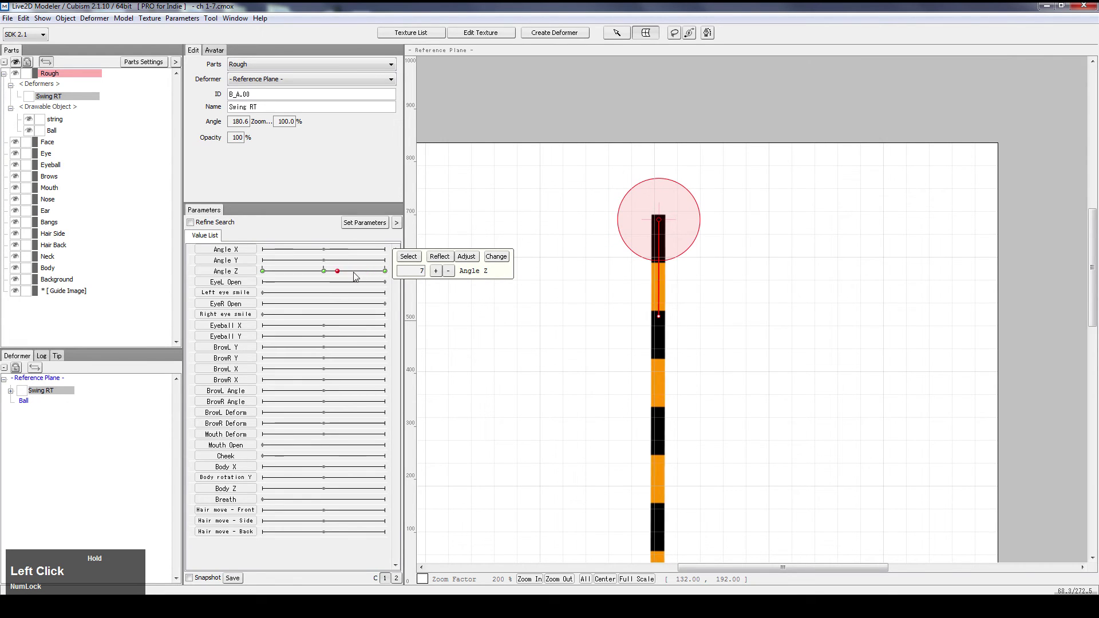
pyautogui.moveTo(699, 314); pyautogui.dragTo(801, 213)
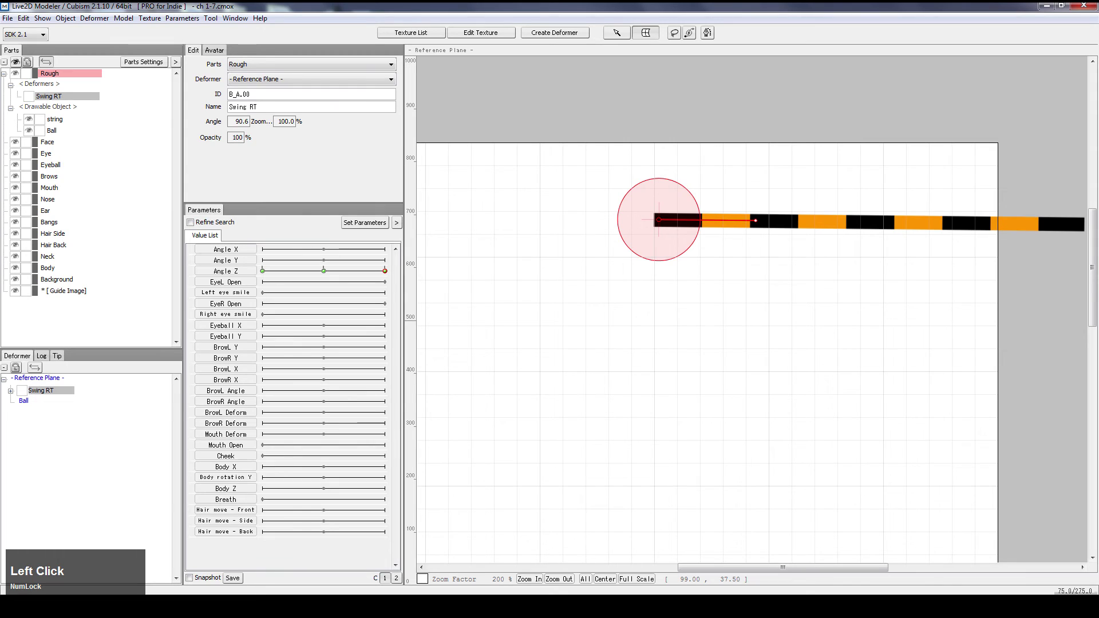
pyautogui.moveTo(234, 121); pyautogui.dragTo(279, 139)
pyautogui.write('90')
pyautogui.press('Return')
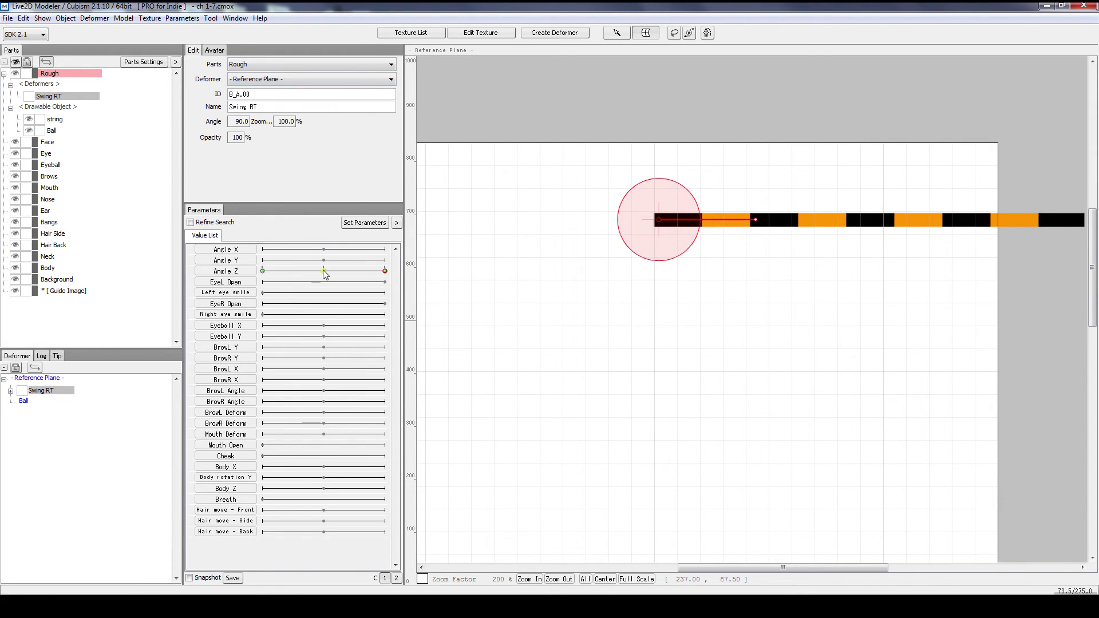
# Test the string's swing by varying Angle Z and return the parameter to 0
pyautogui.moveTo(322, 269); pyautogui.dragTo(310, 288)
pyautogui.moveTo(308, 295); pyautogui.dragTo(324, 318)
pyautogui.scroll(-1, 750, 297)
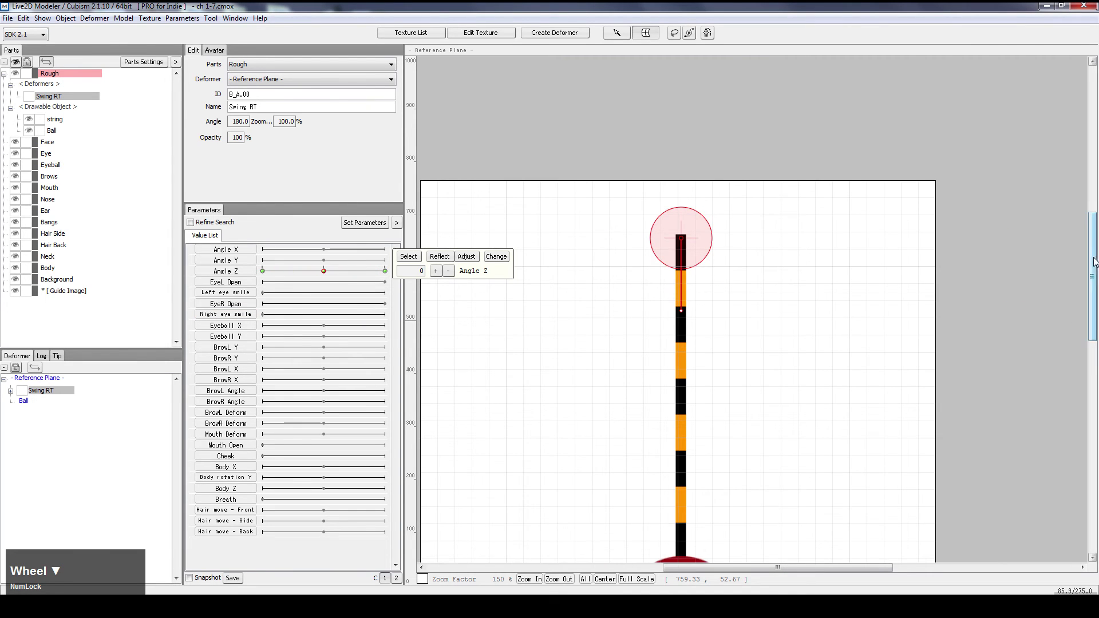
pyautogui.moveTo(1093, 266); pyautogui.dragTo(1075, 309)
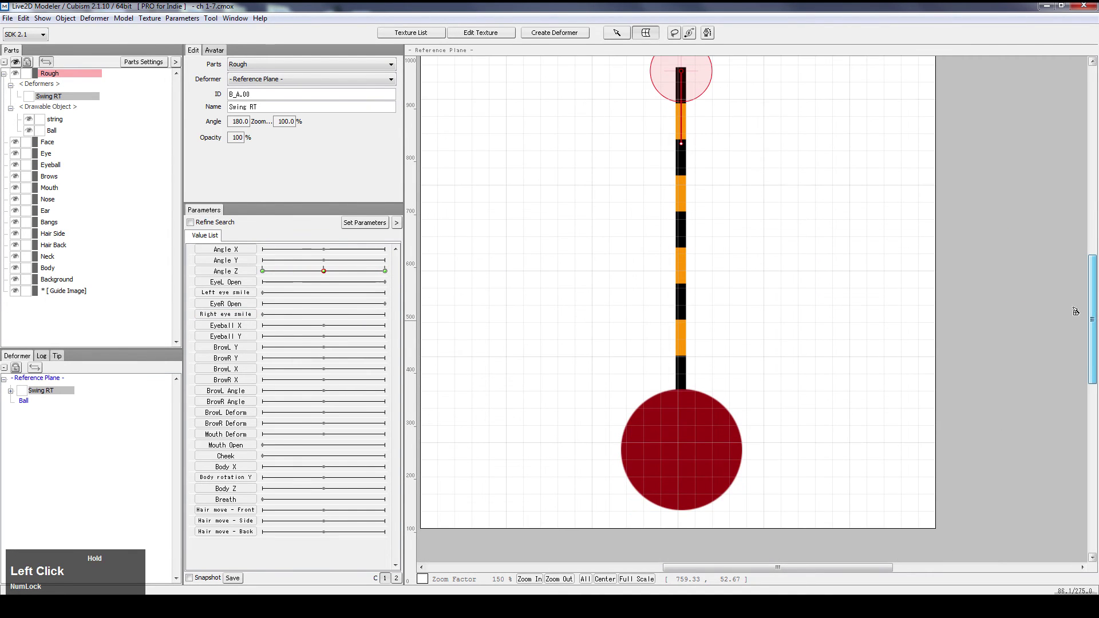
pyautogui.moveTo(322, 273)
pyautogui.mouseDown()
pyautogui.moveTo(308, 278)
pyautogui.moveTo(331, 302)
pyautogui.moveTo(306, 297)
pyautogui.moveTo(307, 285)
pyautogui.mouseUp()
pyautogui.rightClick(325, 279)
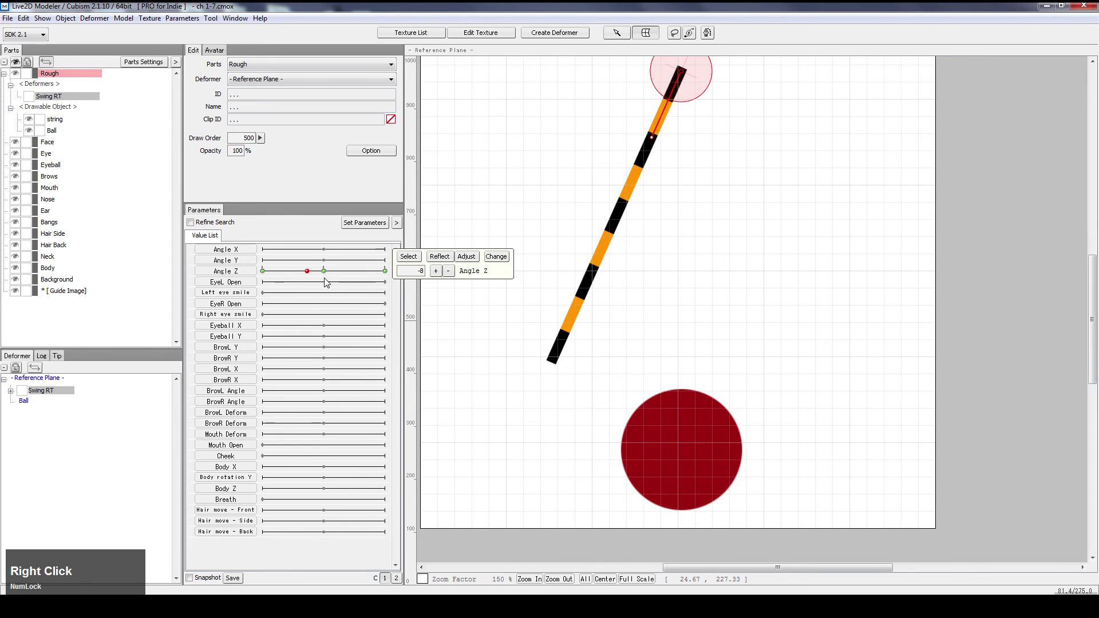
pyautogui.rightClick(325, 271)
# Try assigning the ball to the Swing RT deformer at Angle Z 0, test the swing and undo the assignment
pyautogui.click(614, 35)
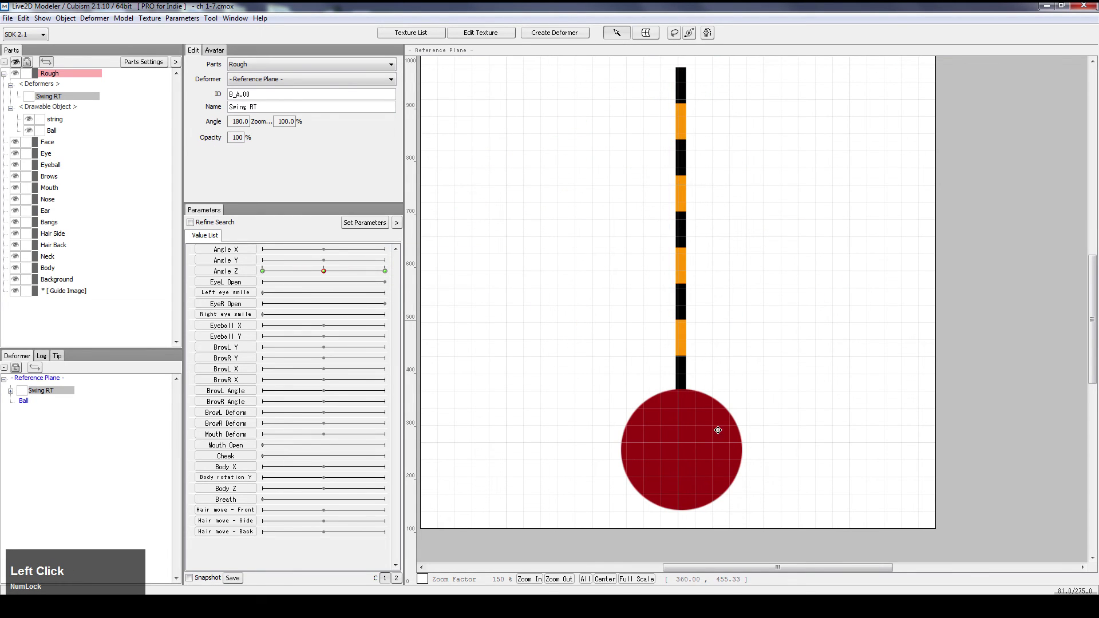
pyautogui.click(687, 444)
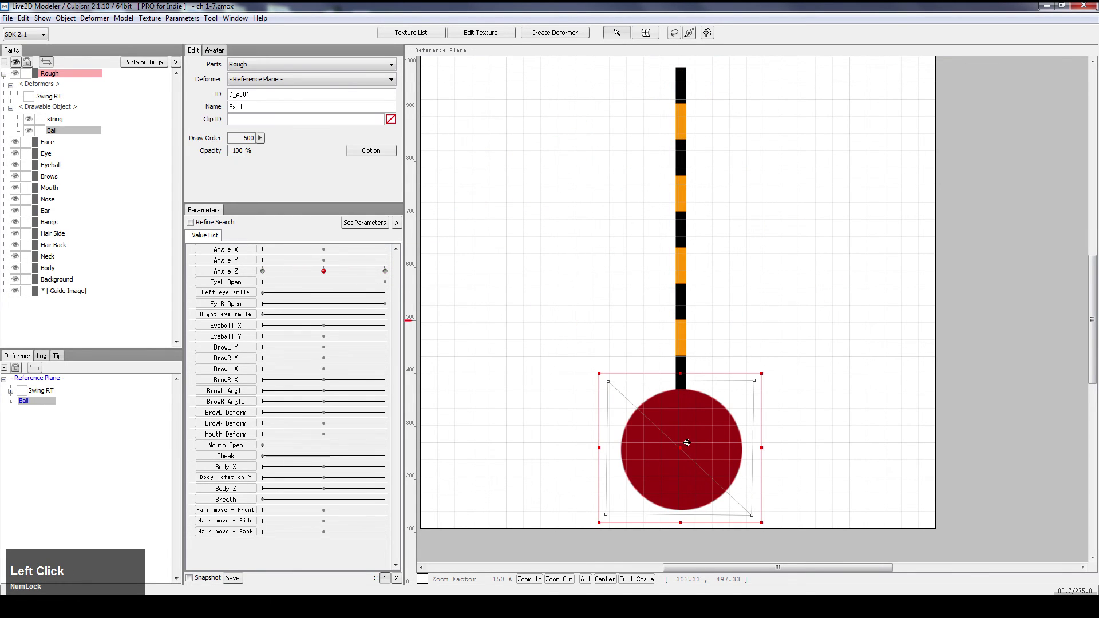
pyautogui.click(265, 80)
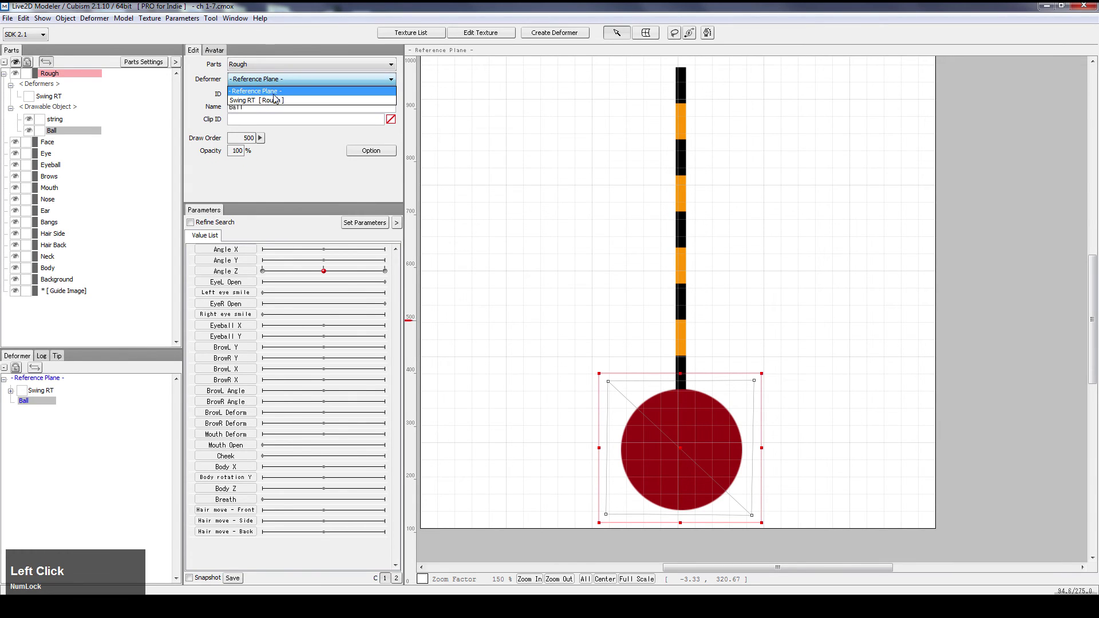
pyautogui.click(260, 101)
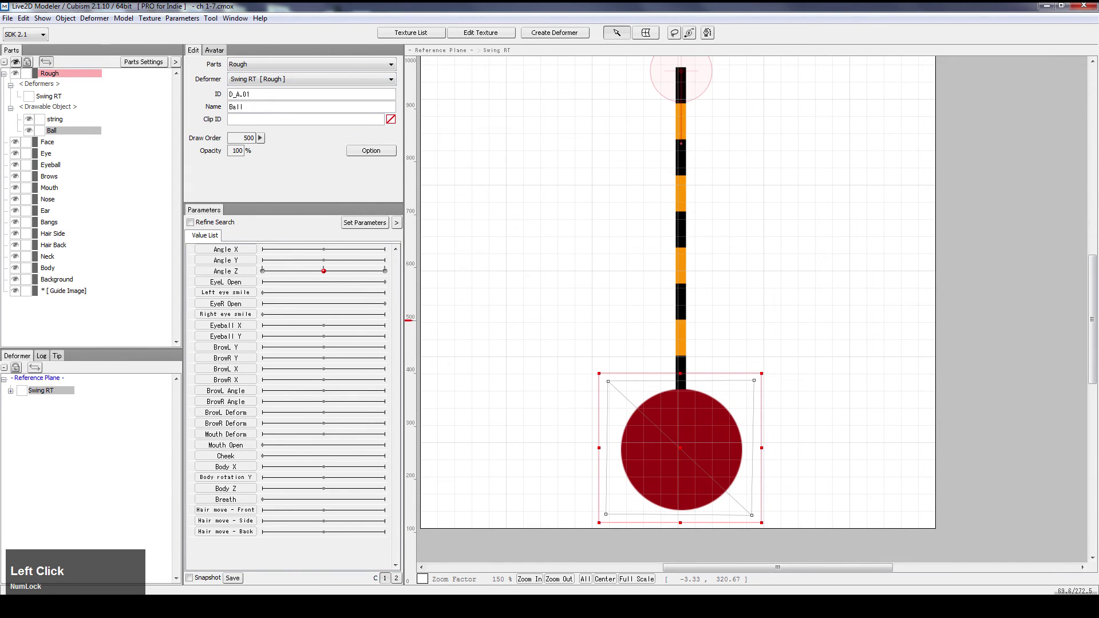
pyautogui.moveTo(314, 273)
pyautogui.mouseDown()
pyautogui.moveTo(362, 270)
pyautogui.moveTo(289, 266)
pyautogui.moveTo(367, 270)
pyautogui.moveTo(290, 271)
pyautogui.moveTo(322, 270)
pyautogui.mouseUp()
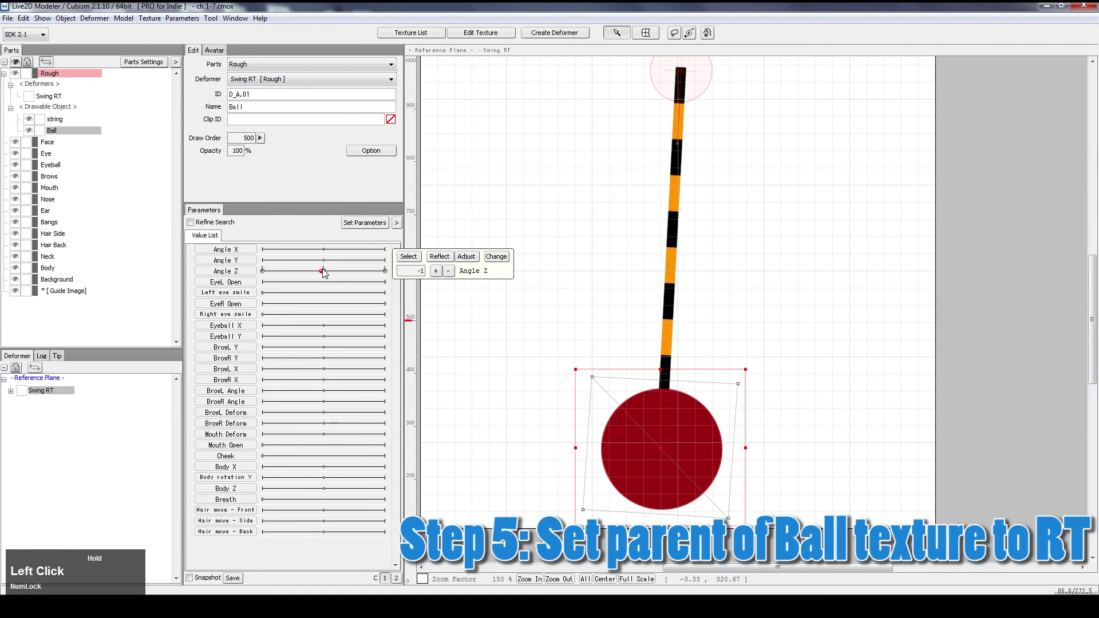
pyautogui.rightClick(328, 277)
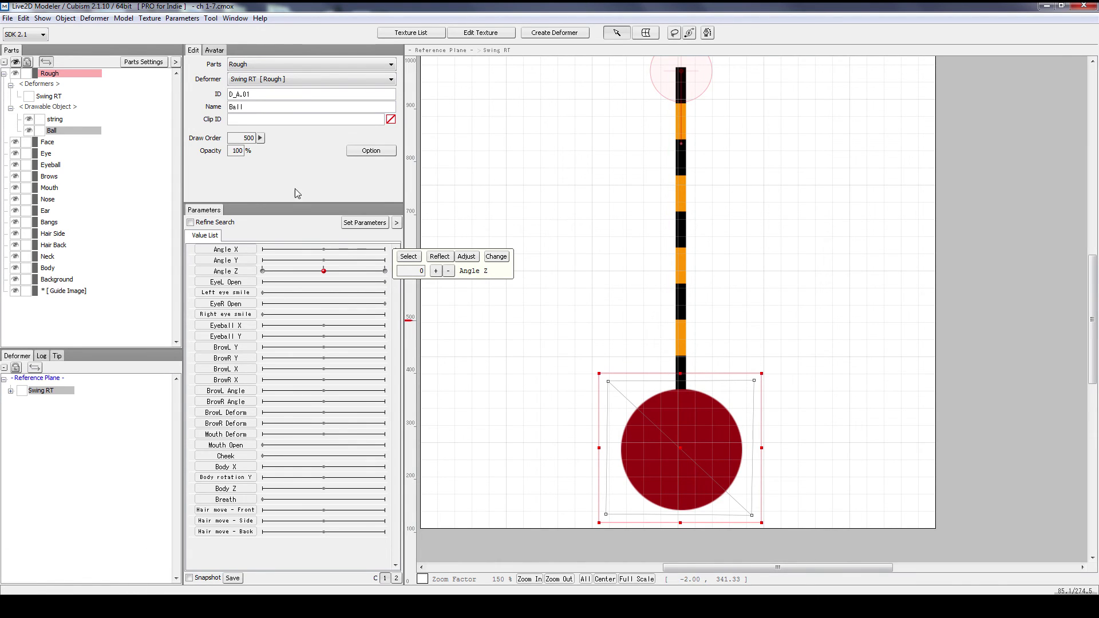
pyautogui.hotkey('ctrl', 'z')
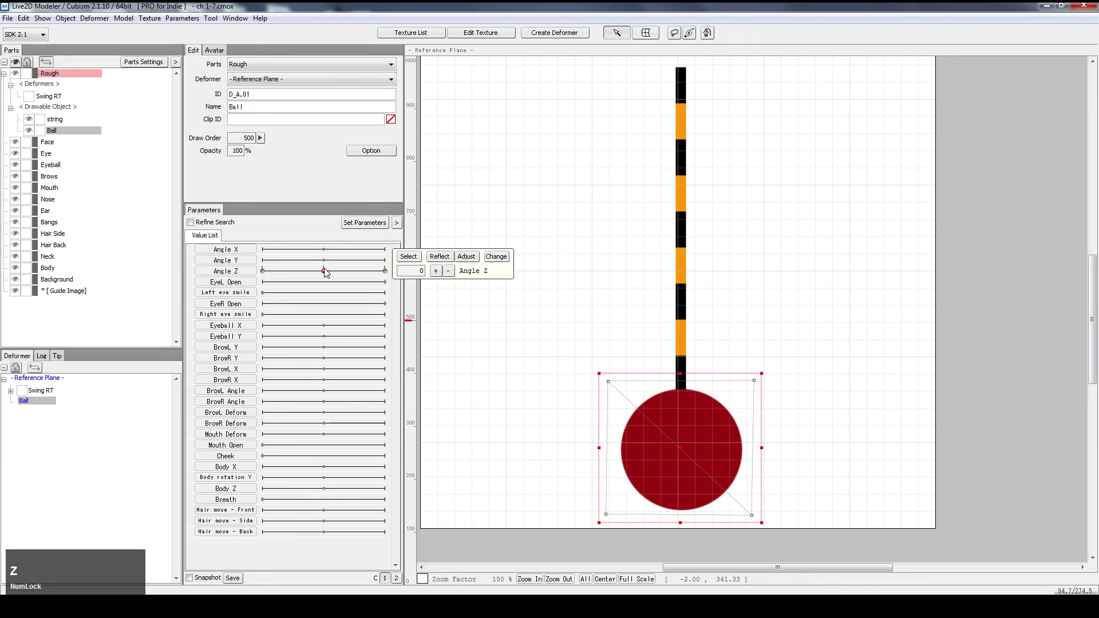
# With Angle Z at -30, assign the ball to the Swing RT deformer
pyautogui.moveTo(323, 271); pyautogui.dragTo(253, 280)
pyautogui.rightClick(323, 272)
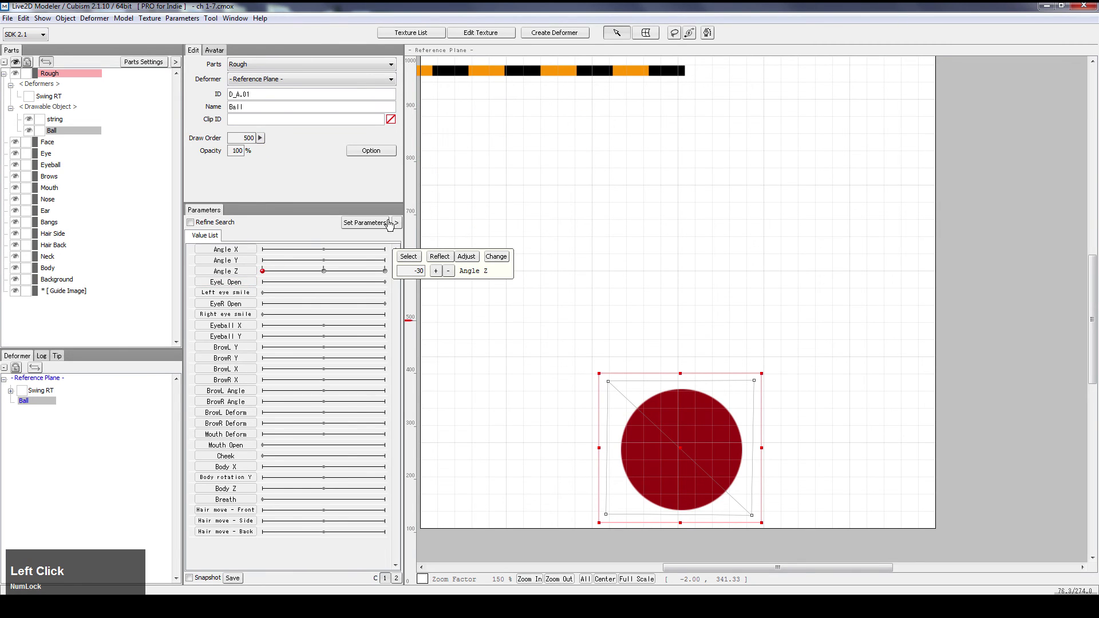
pyautogui.click(285, 81)
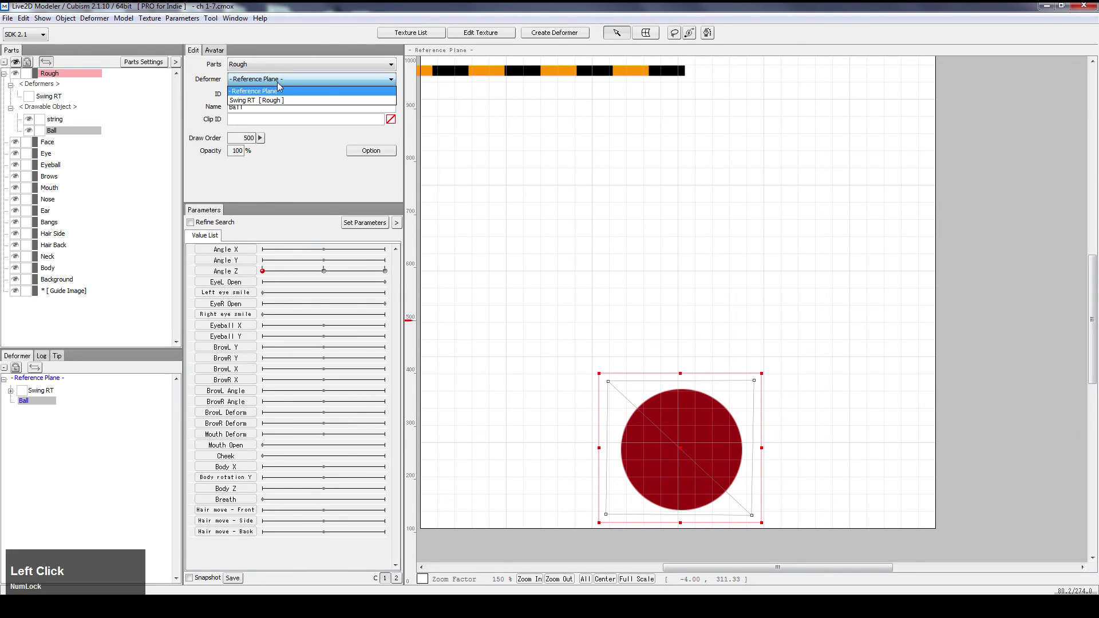
pyautogui.click(274, 101)
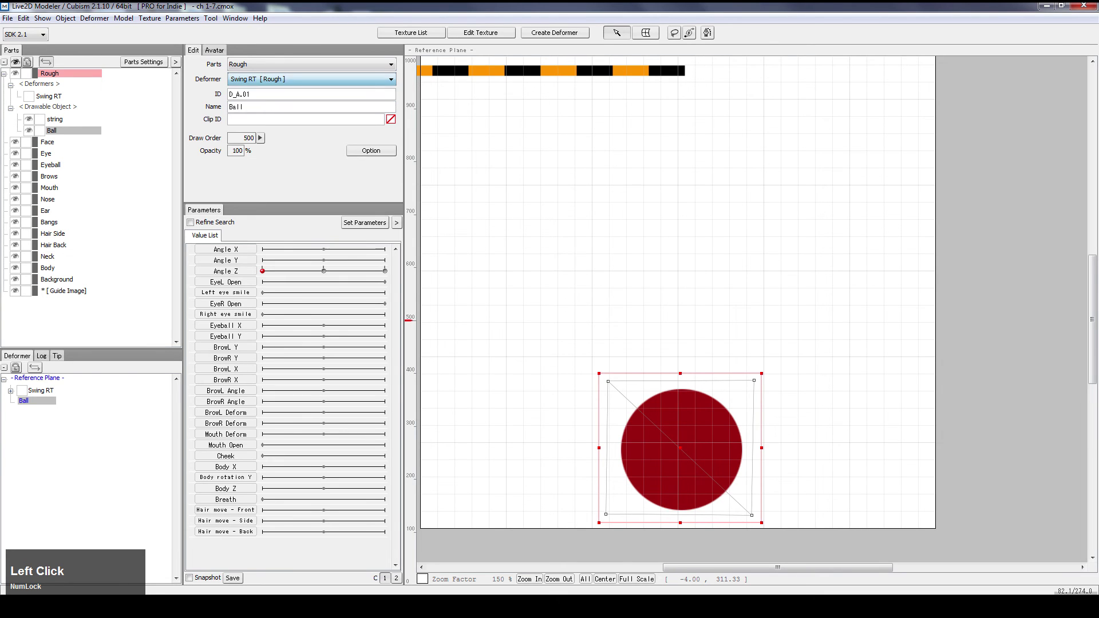
# Compare the ball's position relative to the string while varying Angle Z between -30 and 0
pyautogui.moveTo(323, 271); pyautogui.dragTo(296, 269)
pyautogui.scroll(-1, 601, 251)
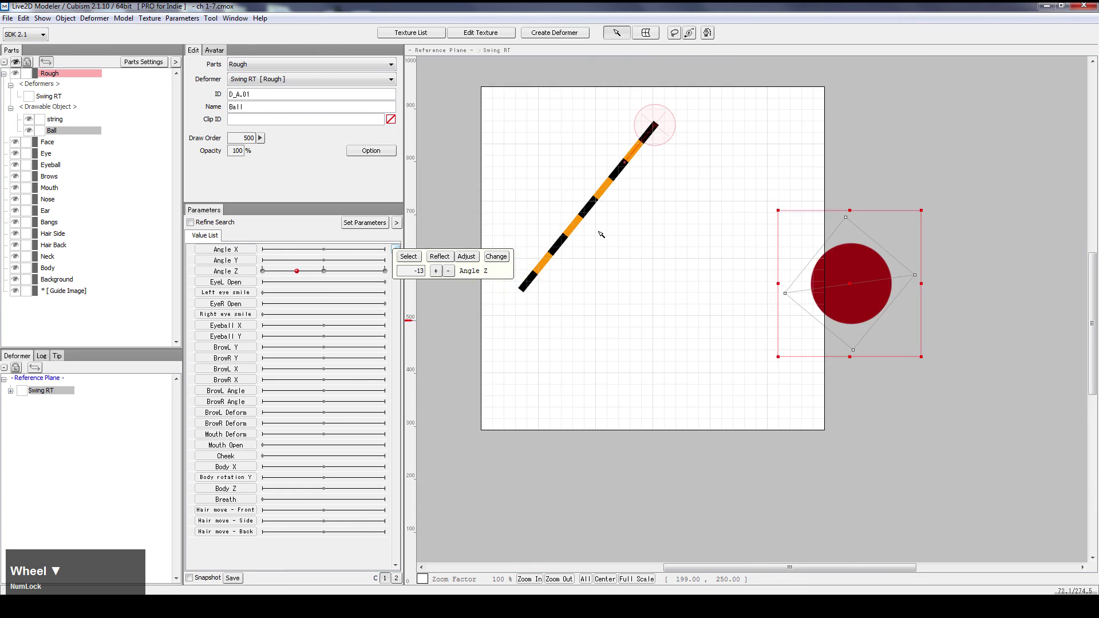
pyautogui.scroll(-1, 603, 236)
pyautogui.scroll(1, 603, 235)
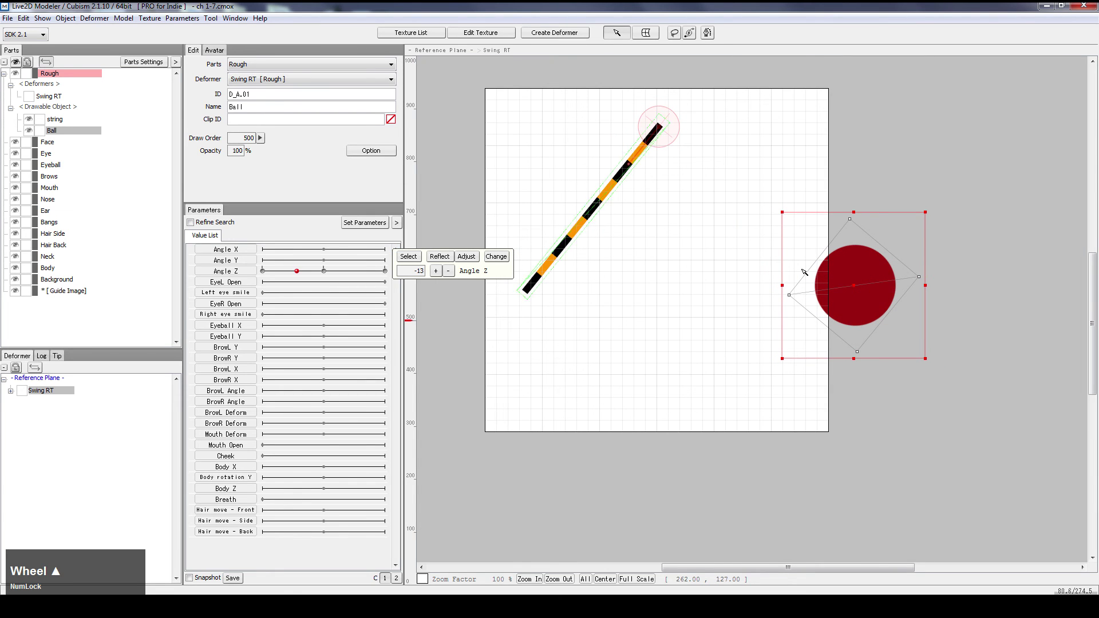
pyautogui.moveTo(324, 278); pyautogui.dragTo(252, 229)
pyautogui.scroll(-1, 528, 225)
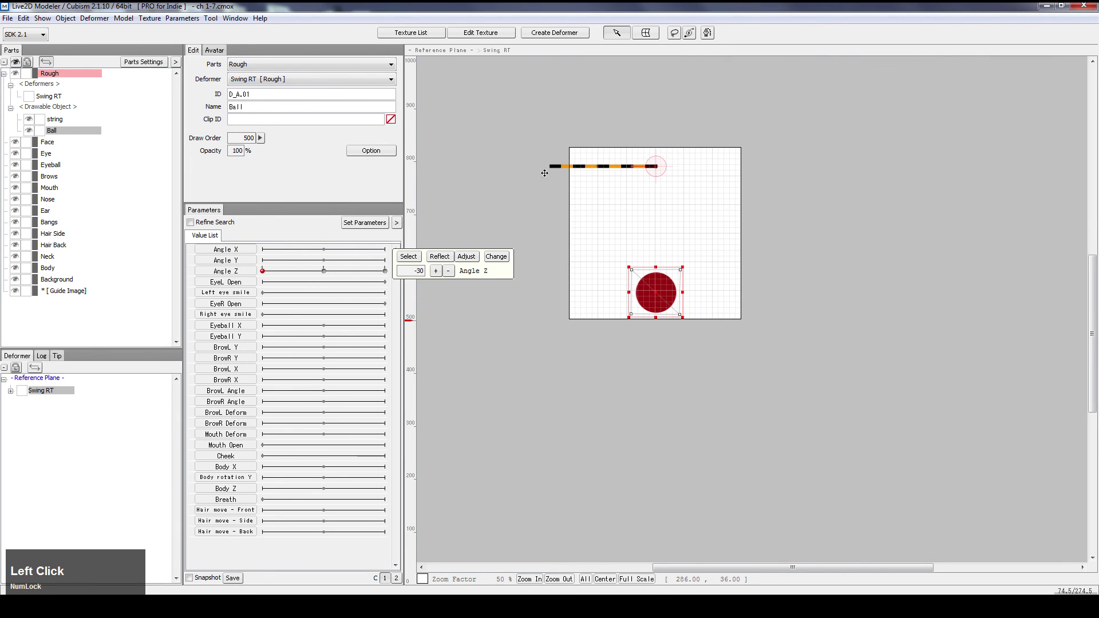
pyautogui.rightClick(327, 271)
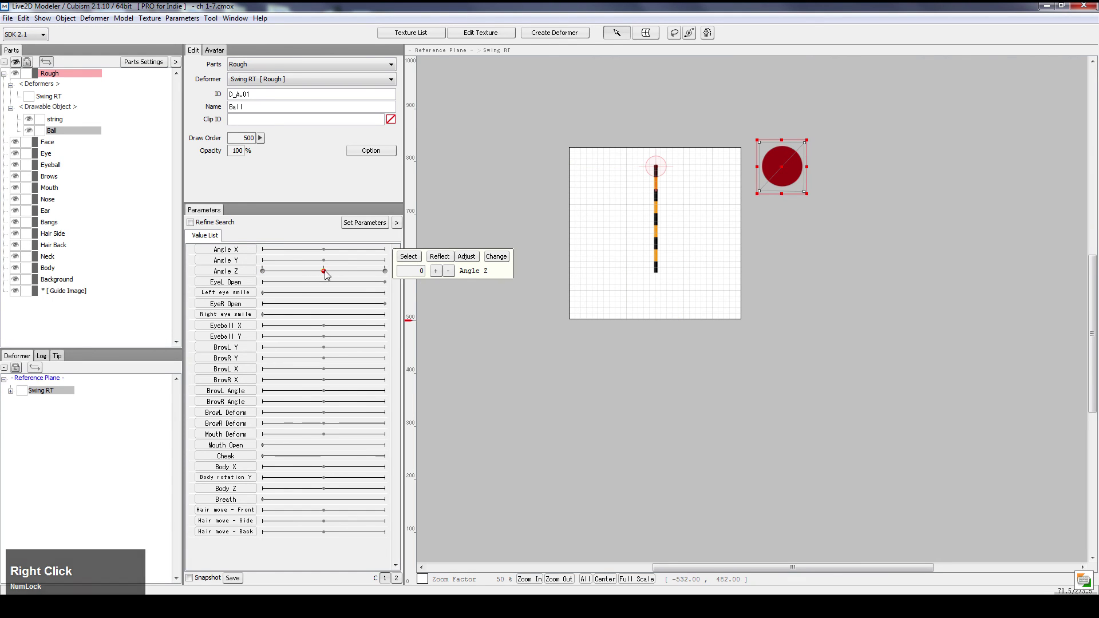
pyautogui.moveTo(324, 271); pyautogui.dragTo(250, 231)
pyautogui.rightClick(335, 273)
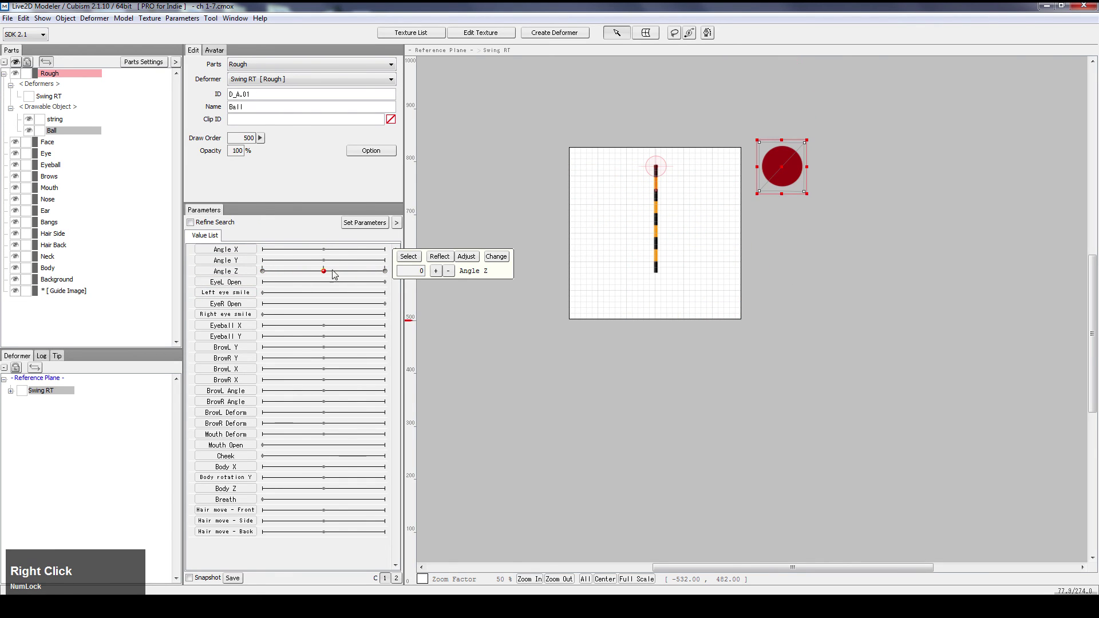
pyautogui.scroll(1, 628, 221)
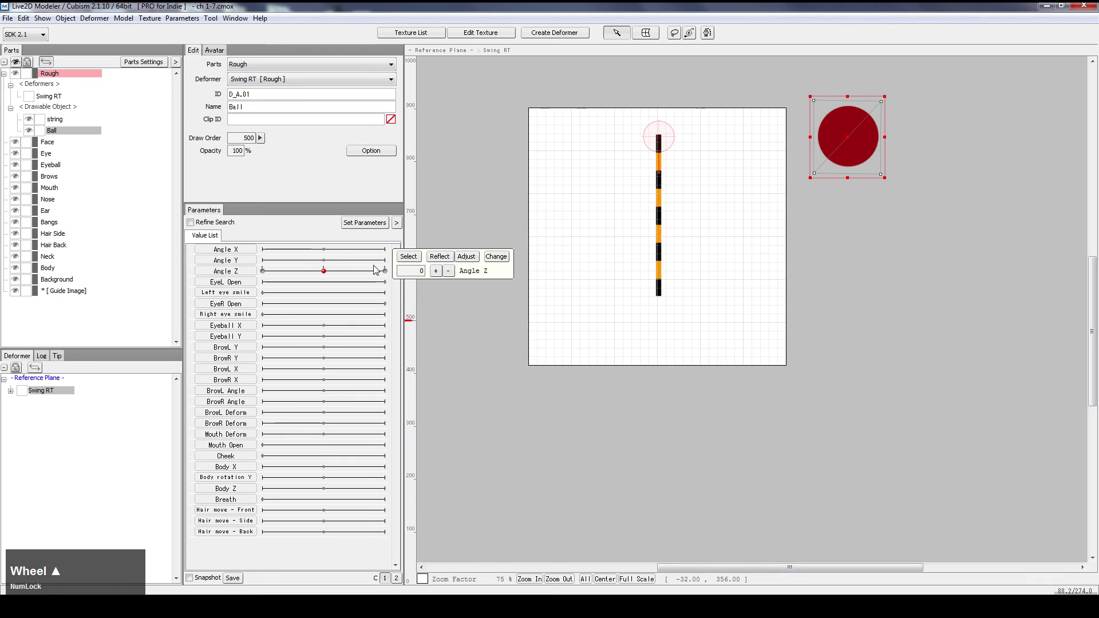
# Undo the ball's assignment to Swing RT and swing the string back through Angle Z 0 to -30
pyautogui.hotkey('ctrl', 'z')
pyautogui.hotkey('ctrl', 'z')
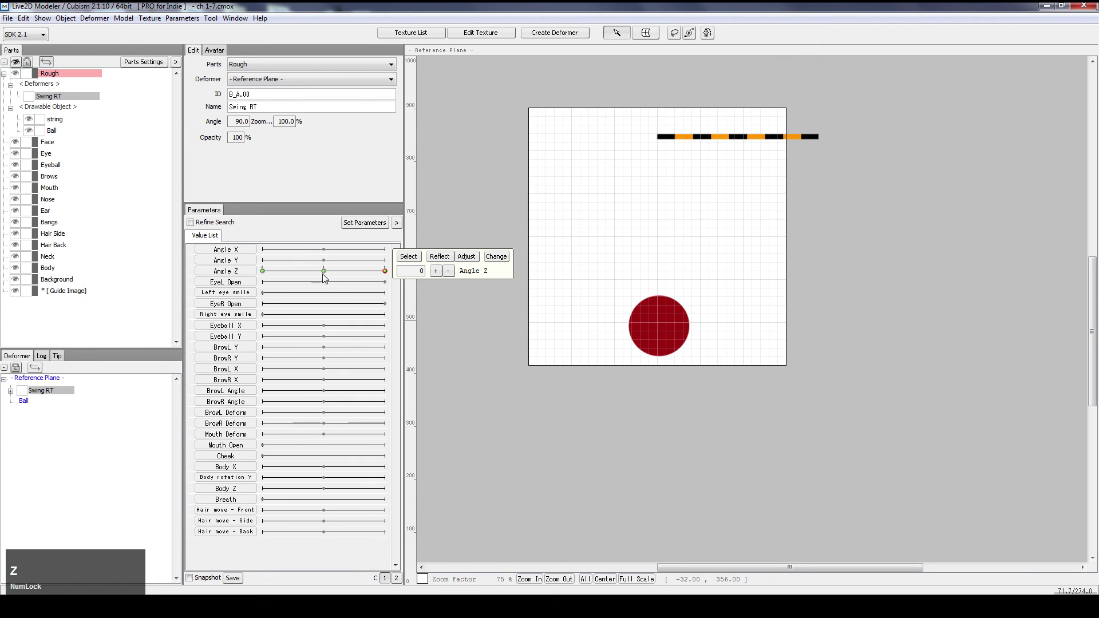
pyautogui.rightClick(324, 274)
pyautogui.moveTo(330, 274); pyautogui.dragTo(164, 285)
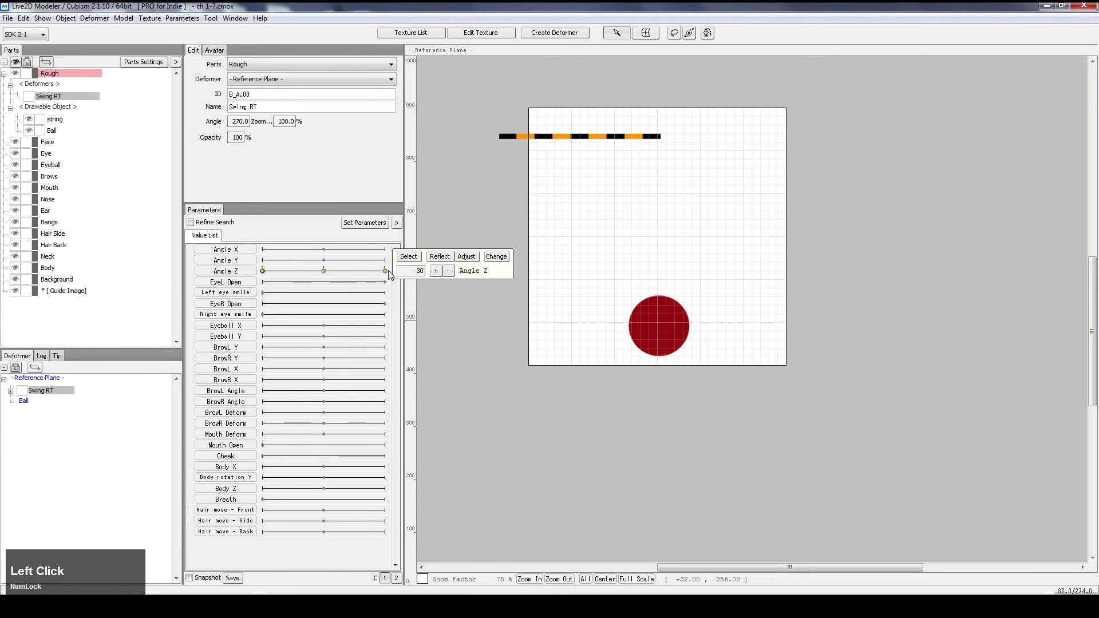
# Set Angle Z to 0 and parent the ball to the Swing RT deformer in the deformer hierarchy
pyautogui.rightClick(324, 272)
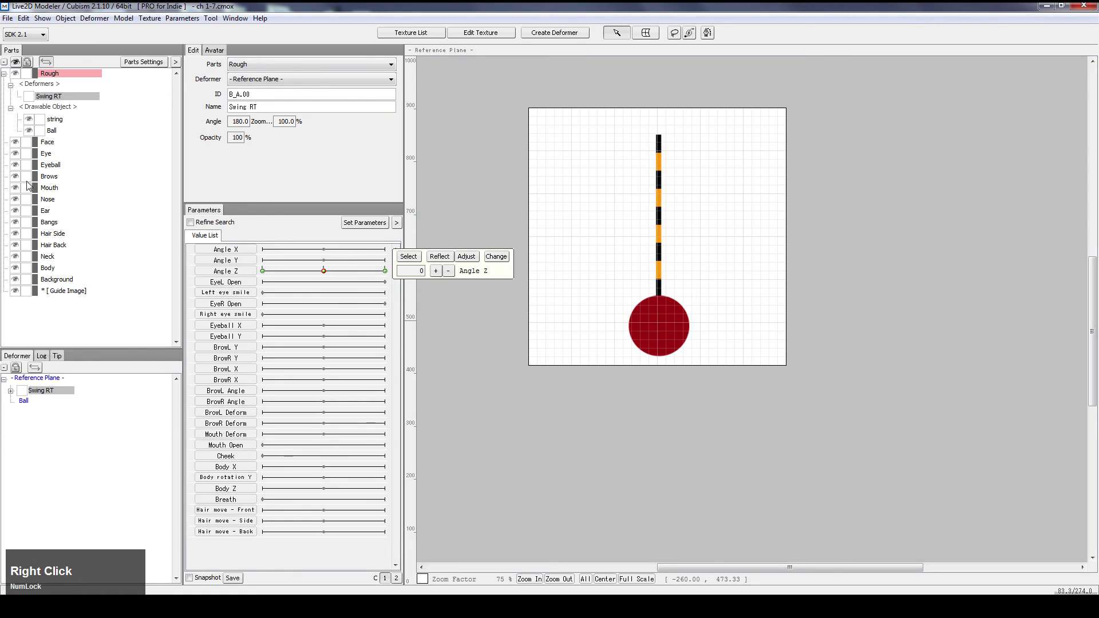
pyautogui.click(659, 325)
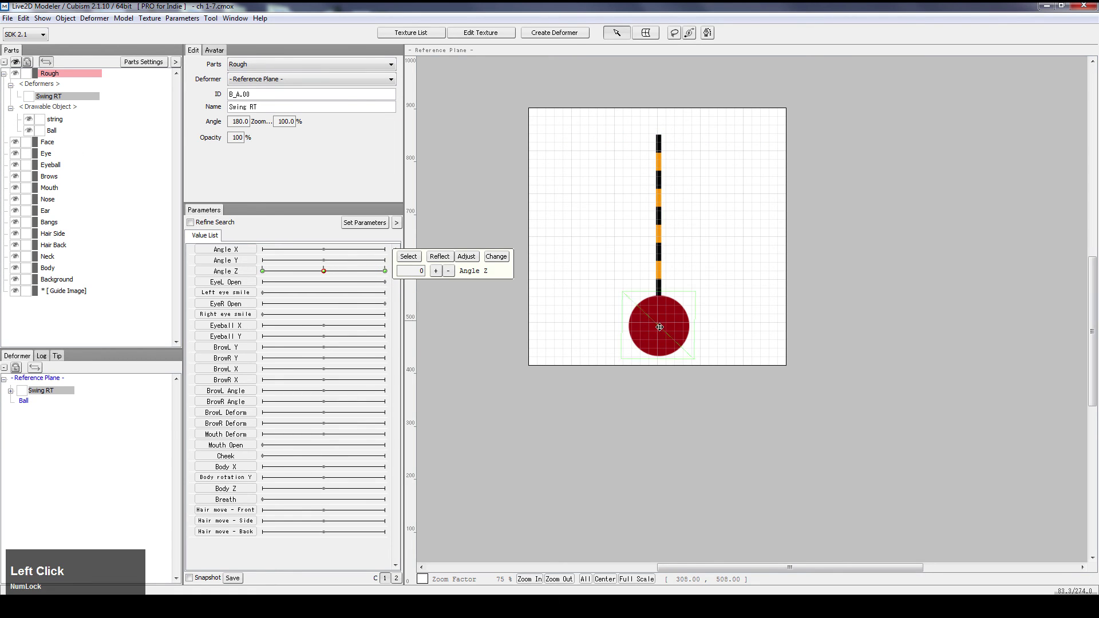
pyautogui.click(288, 82)
pyautogui.click(284, 183)
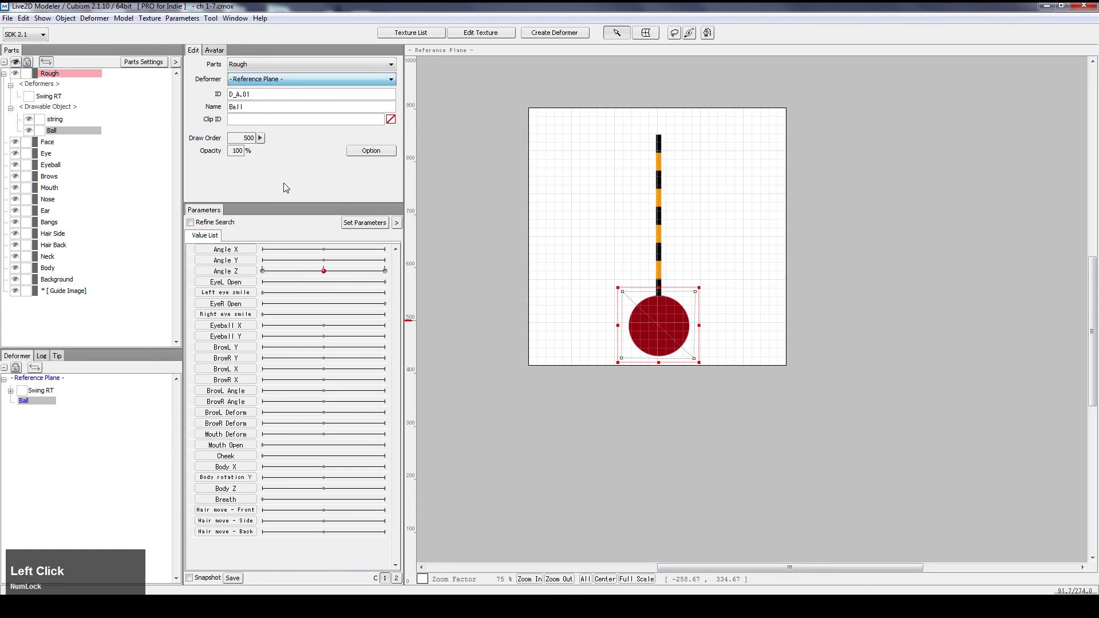
pyautogui.click(26, 402)
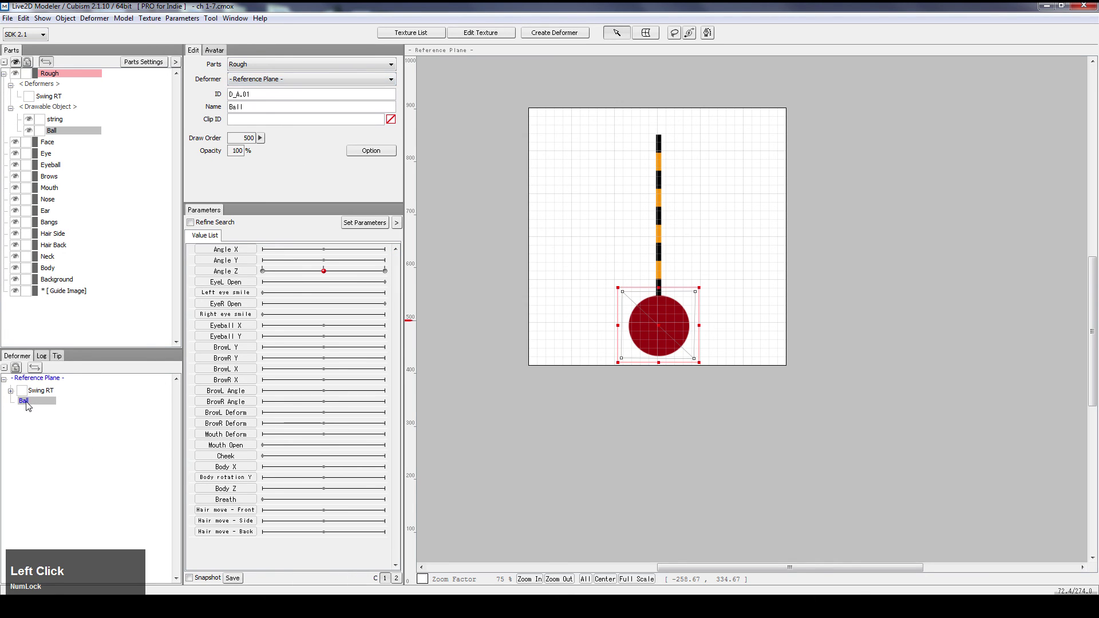
pyautogui.click(10, 391)
pyautogui.moveTo(50, 395); pyautogui.dragTo(50, 395)
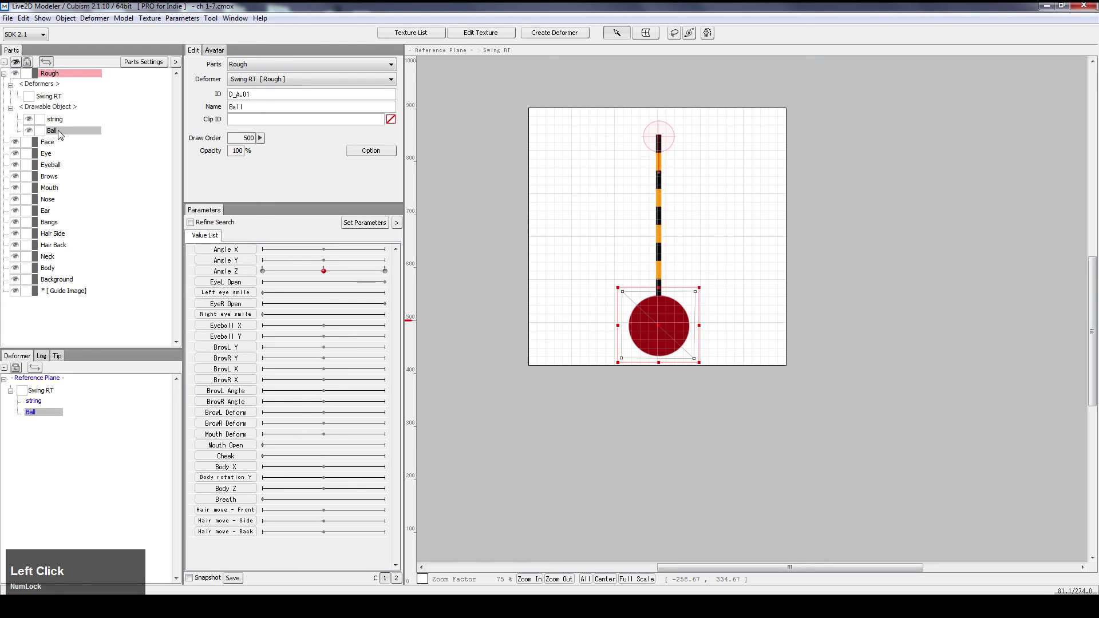
pyautogui.moveTo(61, 97); pyautogui.dragTo(57, 99)
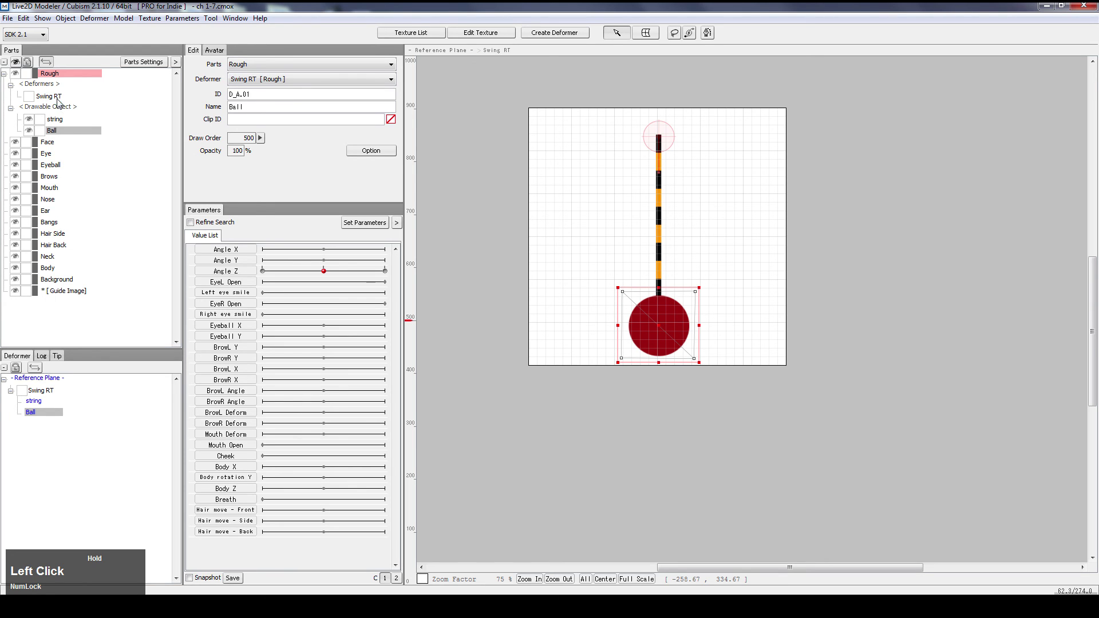